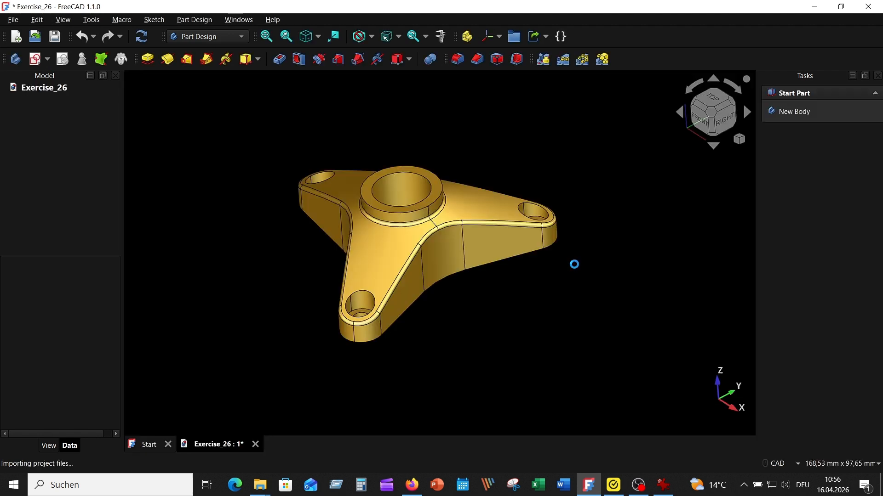
# - Create a TechDraw drawing page from the ISO template A4_Landscape_ISO5457_advanced.svg
pyautogui.click(306, 36)
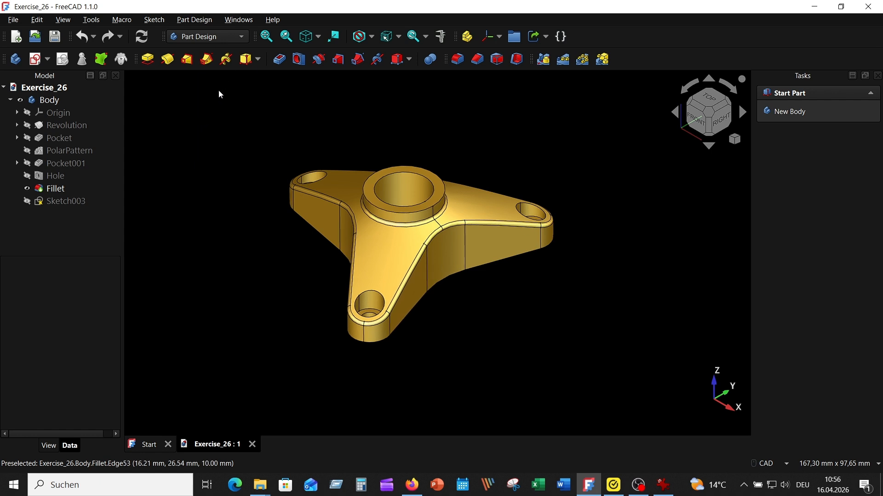
pyautogui.click(241, 40)
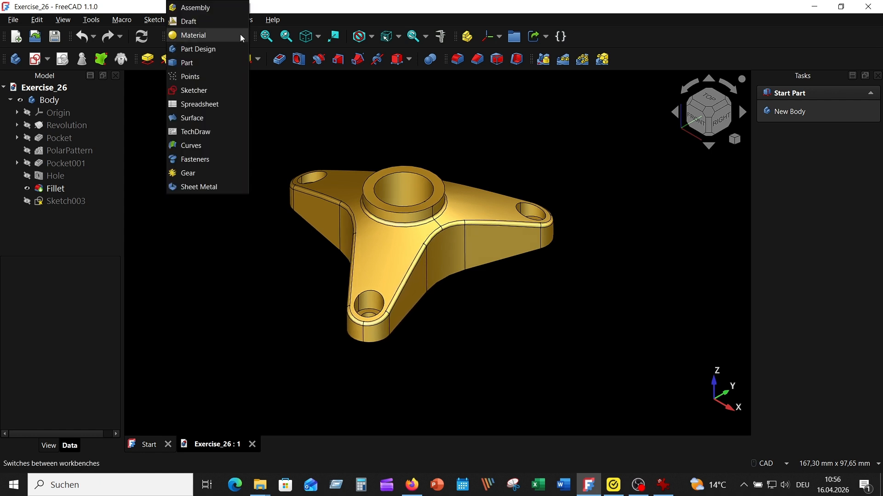
pyautogui.click(207, 133)
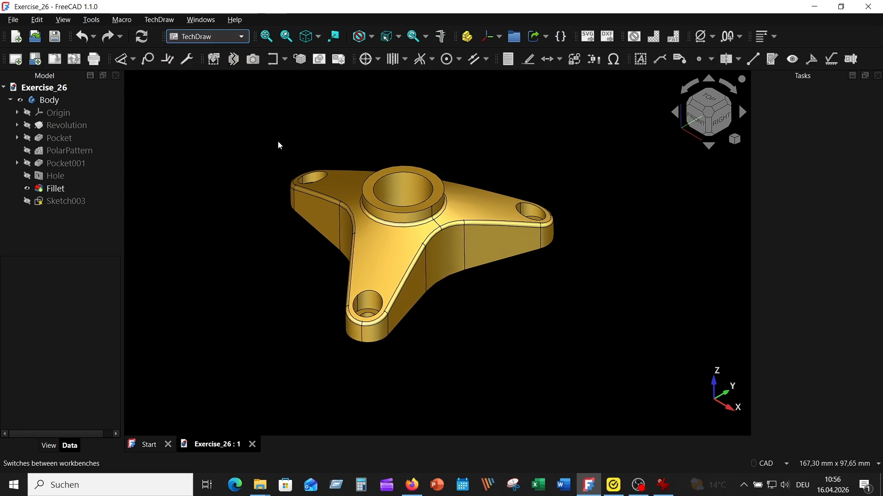
pyautogui.click(35, 59)
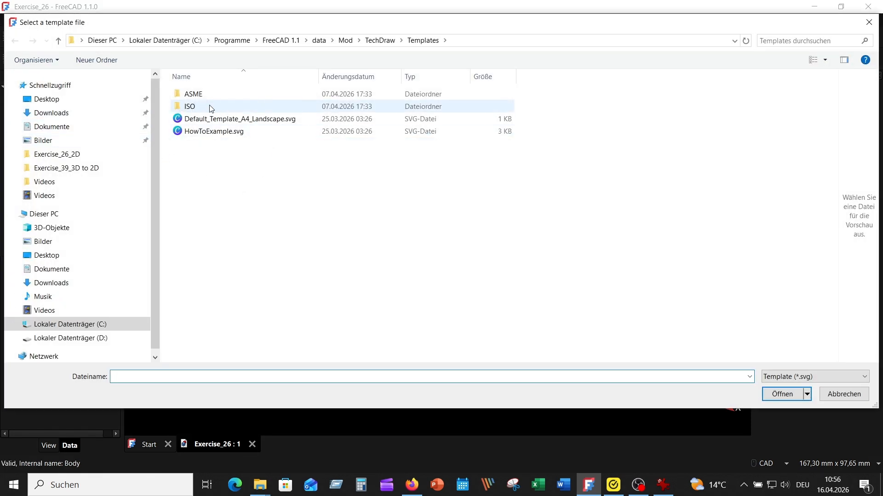
pyautogui.doubleClick(214, 108)
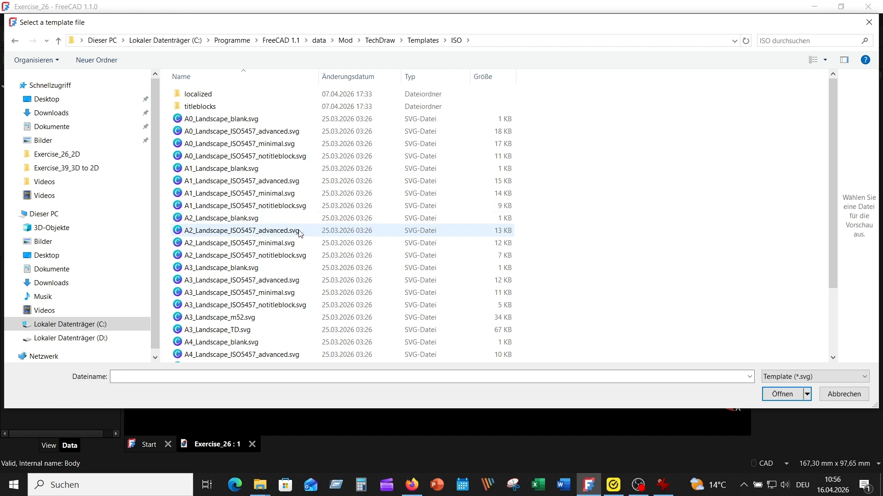
pyautogui.scroll(-2, 299, 233)
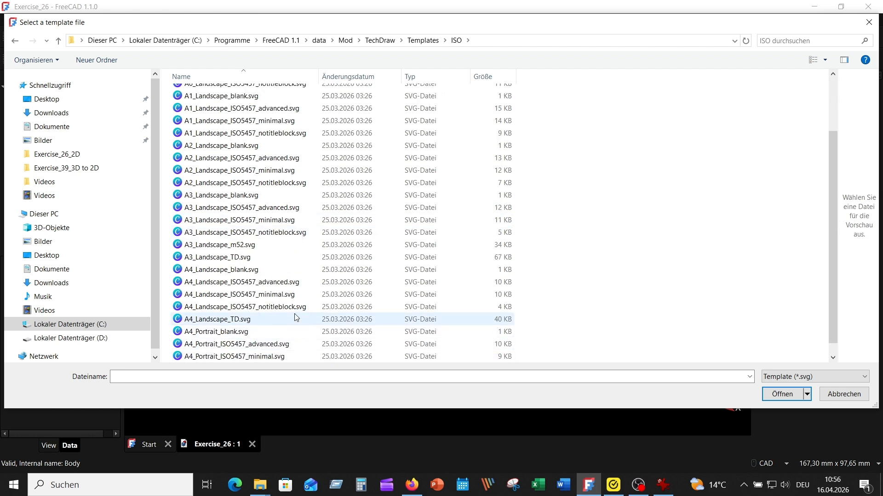
pyautogui.click(294, 283)
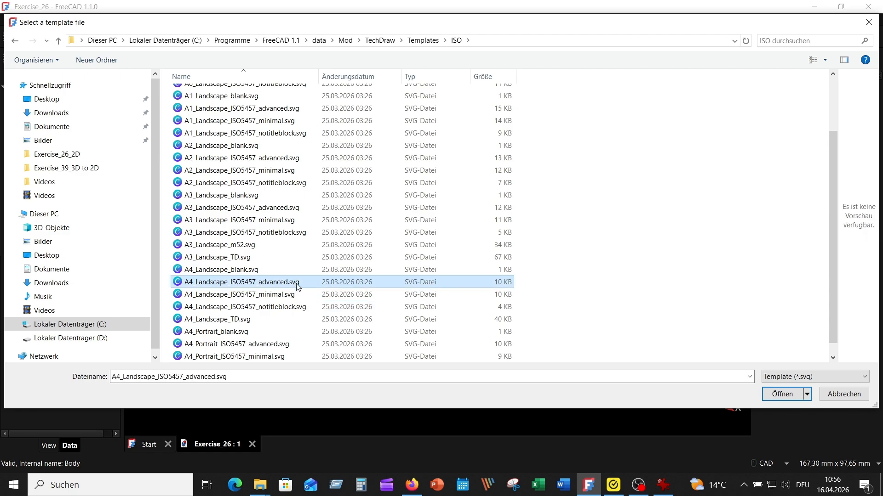
pyautogui.click(782, 394)
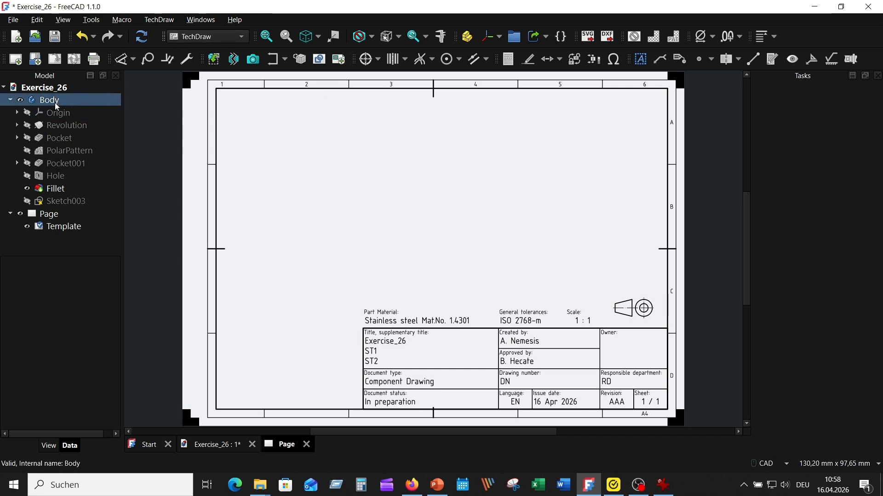
# - Insert a first-angle projection group of the body with front, top and front-top-left views, without auto-distribution and at page scale
pyautogui.click(57, 107)
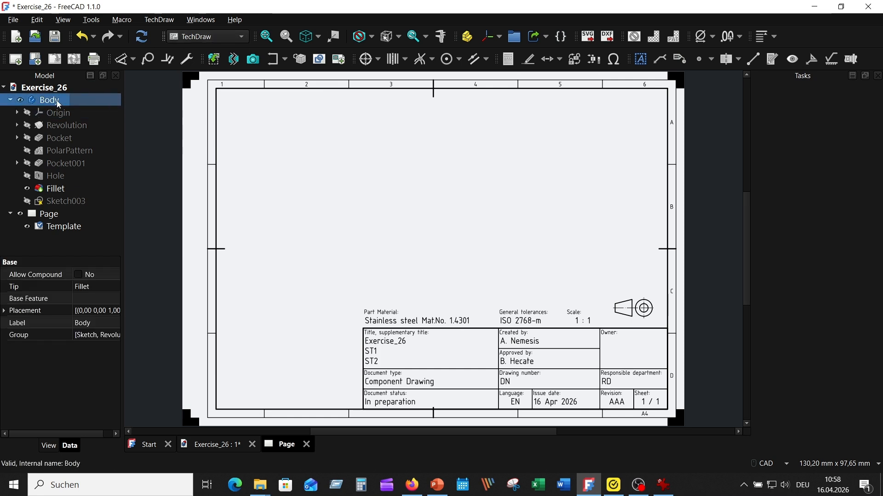
pyautogui.click(214, 61)
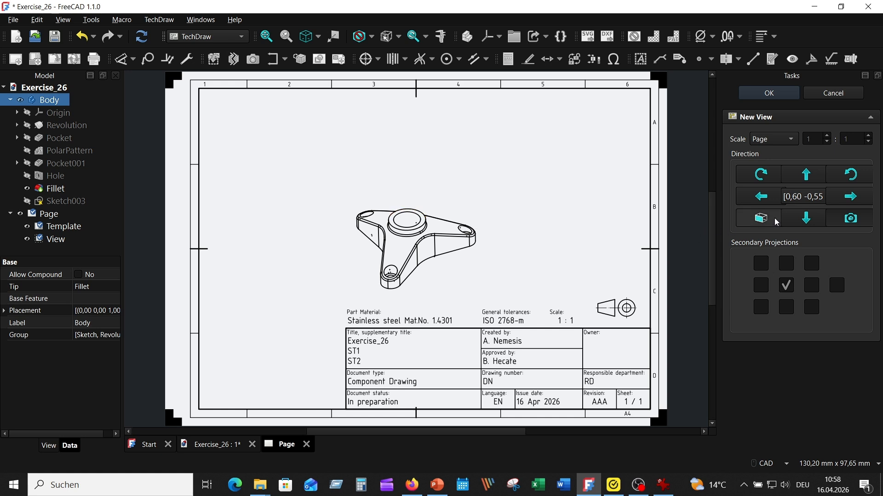
pyautogui.click(761, 220)
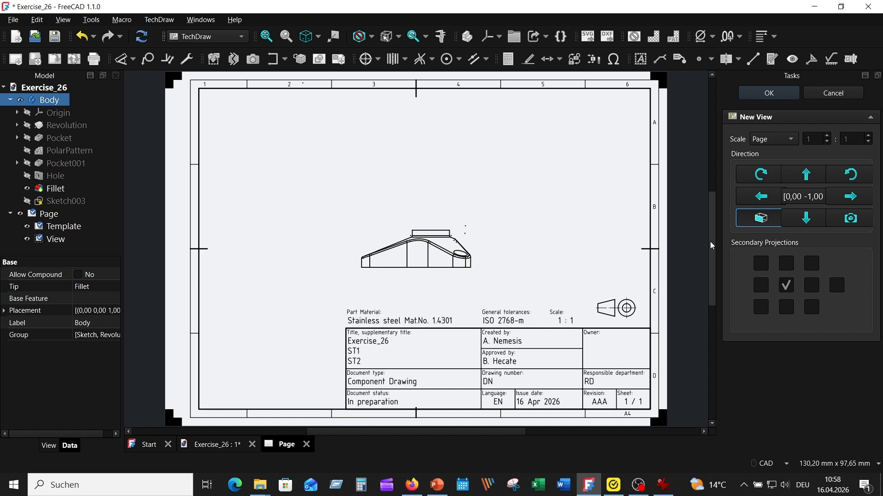
pyautogui.click(789, 310)
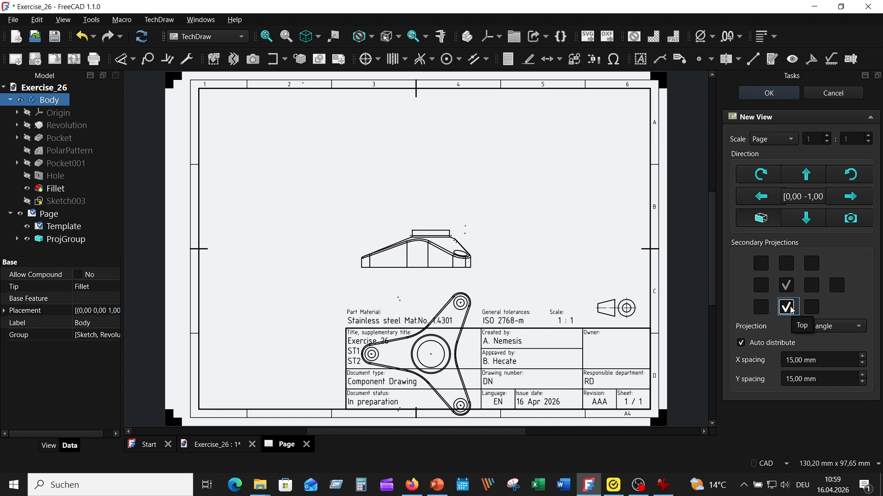
pyautogui.click(740, 342)
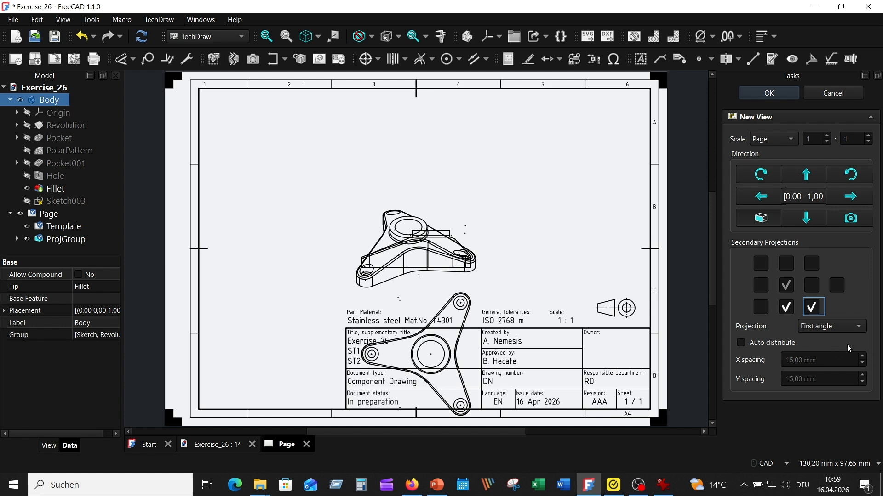
pyautogui.click(789, 139)
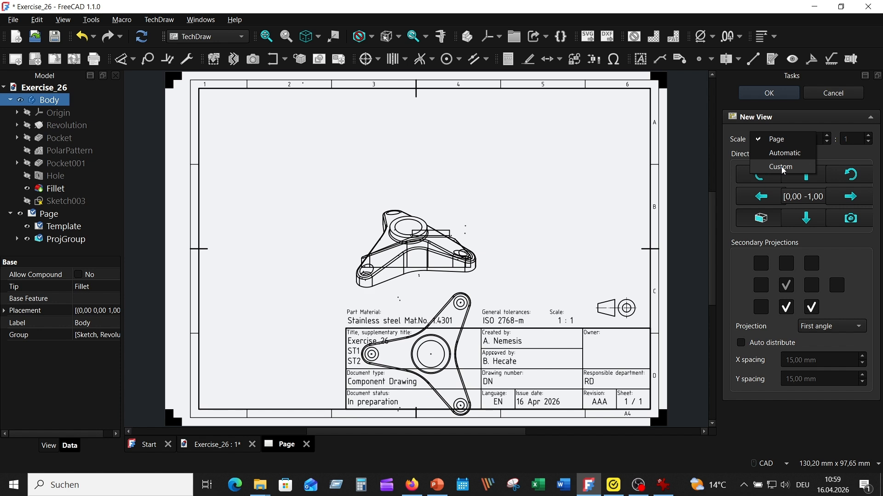
pyautogui.click(854, 153)
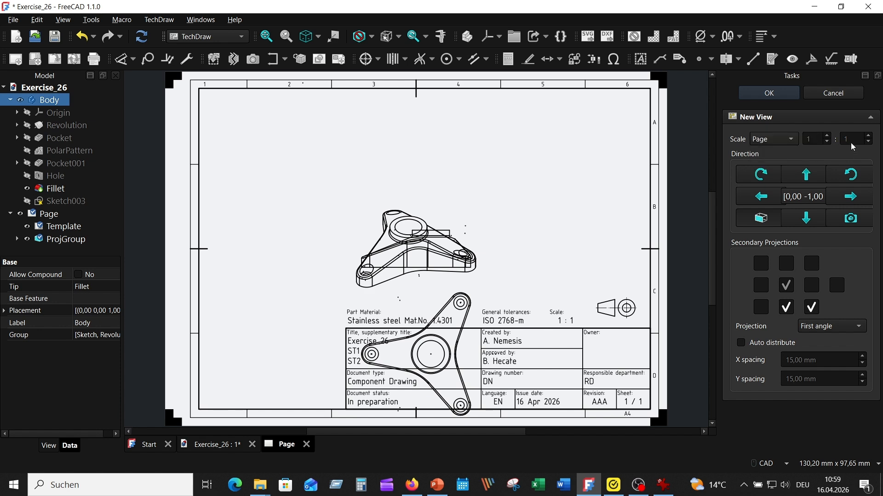
pyautogui.click(772, 93)
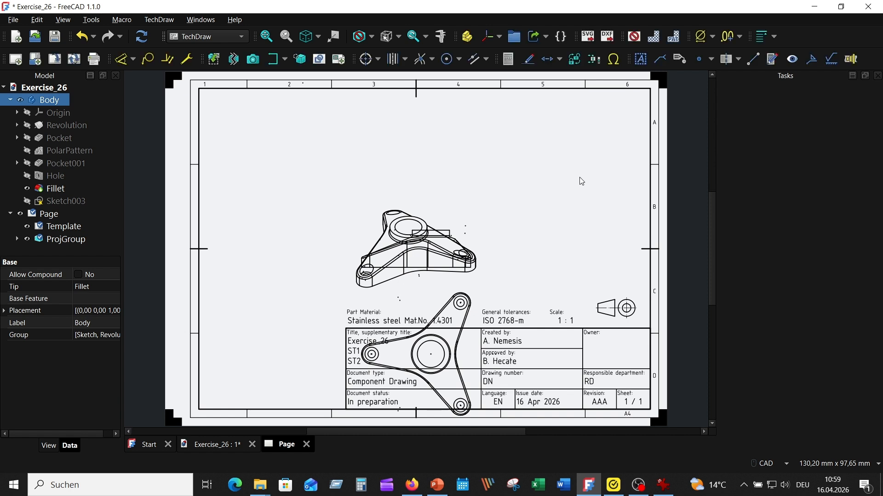
# - Show the view frames and arrange the sheet: isometric view above the title block, front view at upper left, top view spaced below it
pyautogui.click(634, 37)
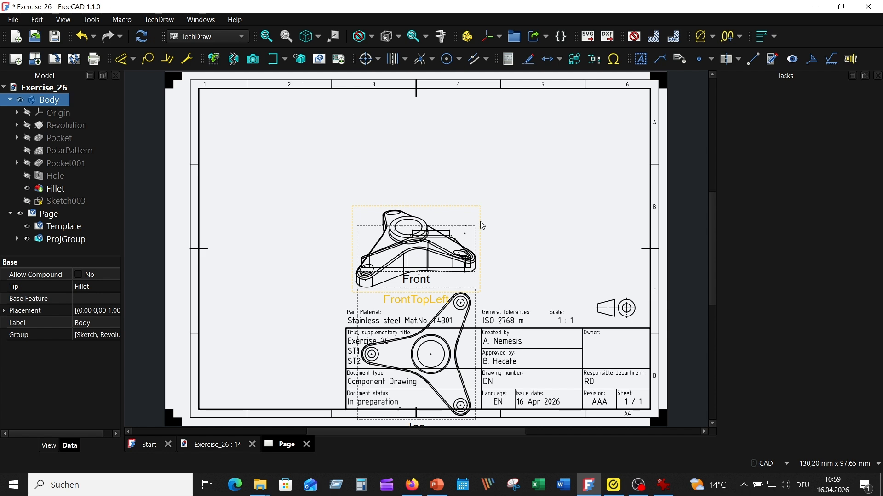
pyautogui.moveTo(480, 222); pyautogui.dragTo(625, 226)
pyautogui.moveTo(437, 273); pyautogui.dragTo(302, 147)
pyautogui.moveTo(469, 174); pyautogui.dragTo(605, 295)
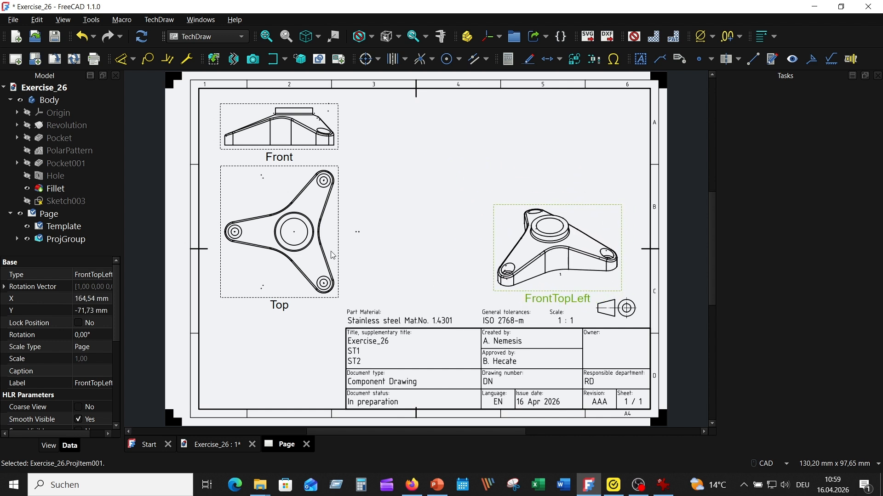
pyautogui.moveTo(338, 253); pyautogui.dragTo(334, 275)
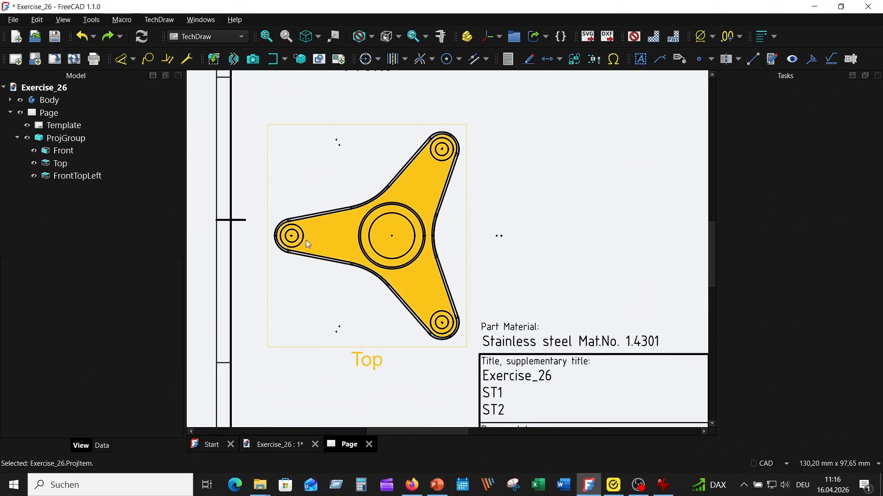
# - Add bolt circle centerlines through the three outer counterbore circles in the Top view
pyautogui.click(301, 242)
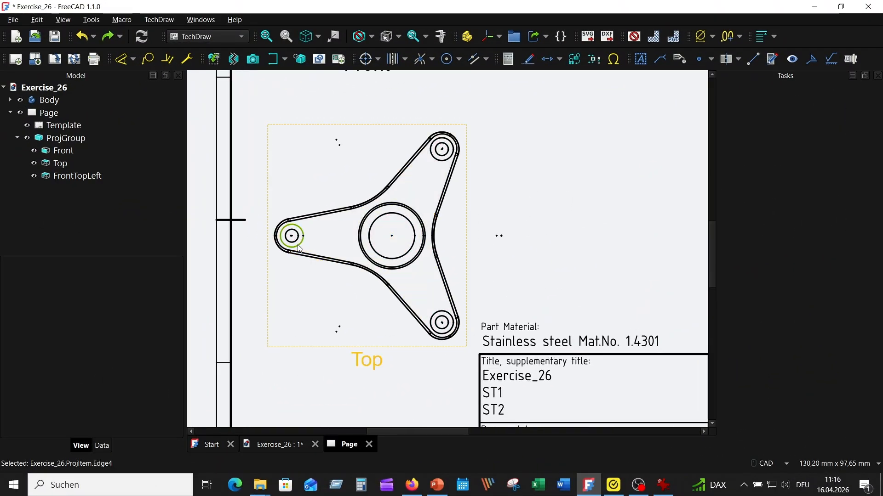
pyautogui.keyDown('ctrl'); pyautogui.click(445, 162); pyautogui.keyUp('ctrl')
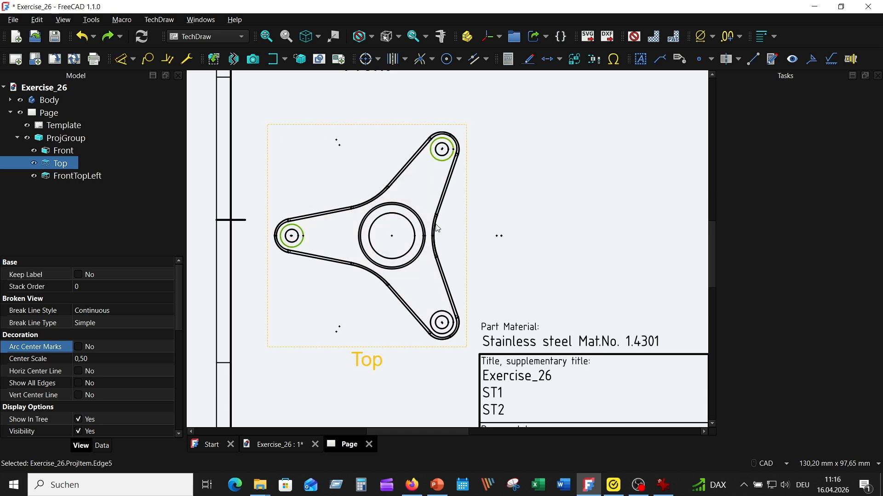
pyautogui.keyDown('ctrl'); pyautogui.click(445, 315); pyautogui.keyUp('ctrl')
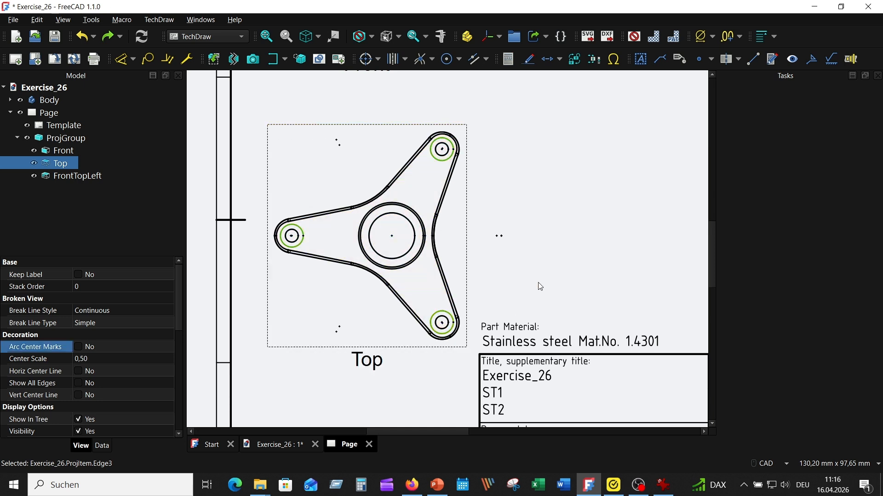
pyautogui.click(378, 59)
pyautogui.click(404, 90)
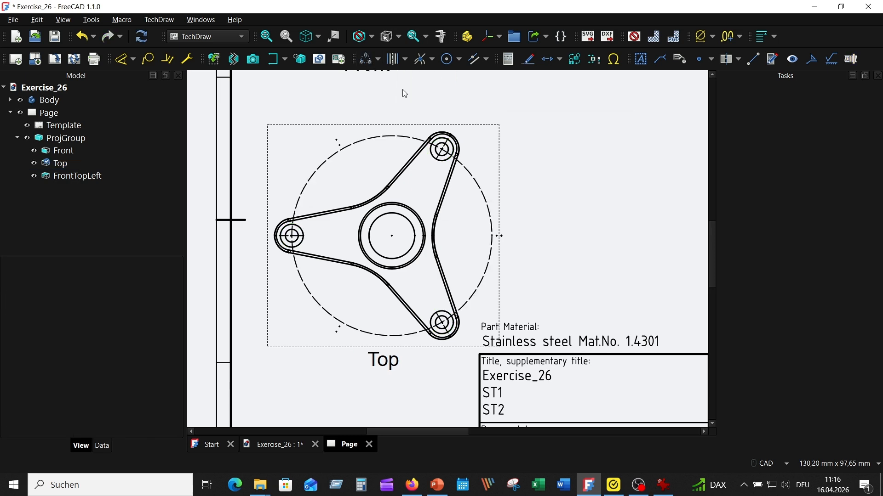
pyautogui.scroll(3, 530, 199)
pyautogui.scroll(-3, 533, 207)
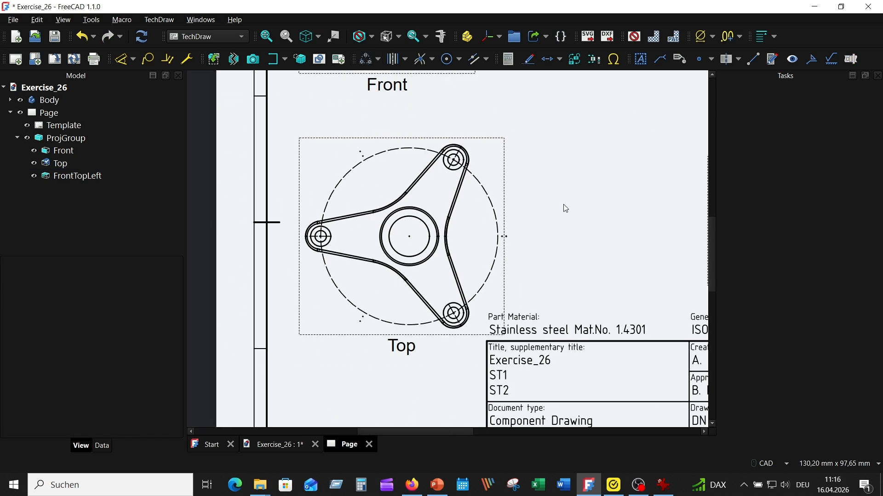
pyautogui.scroll(-5, 471, 216)
pyautogui.scroll(1, 471, 216)
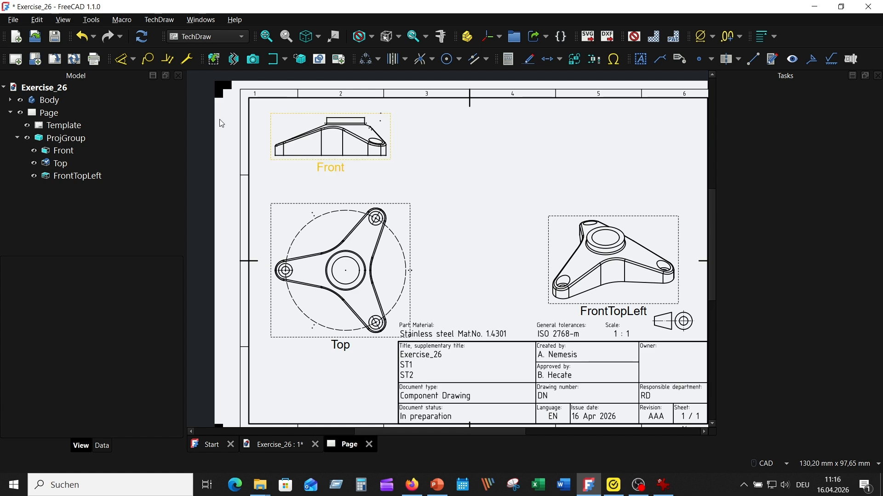
# - Activate the body in Part Design, make Sketch003 visible on the 3D model and check it from above with X horizontal
pyautogui.click(234, 33)
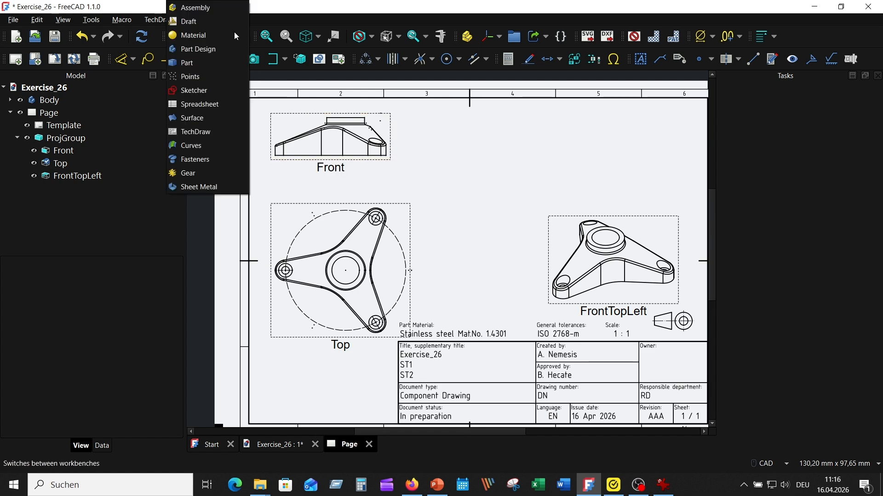
pyautogui.click(214, 54)
pyautogui.doubleClick(56, 101)
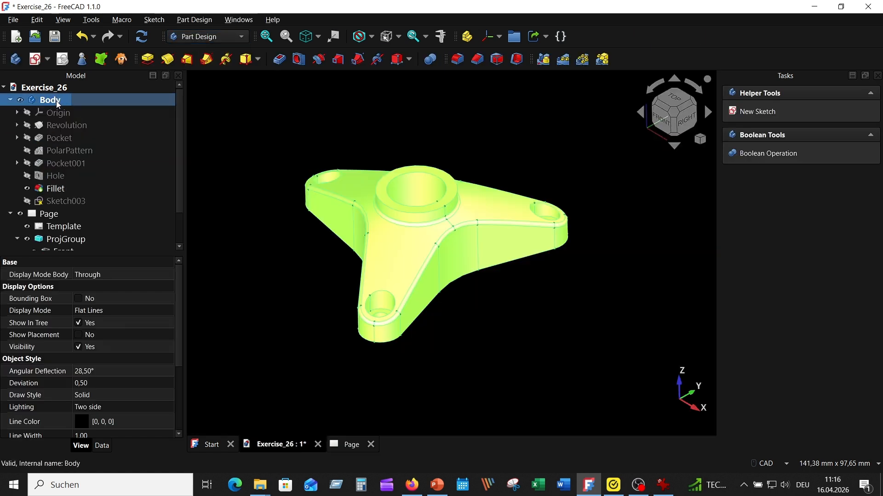
pyautogui.click(644, 262)
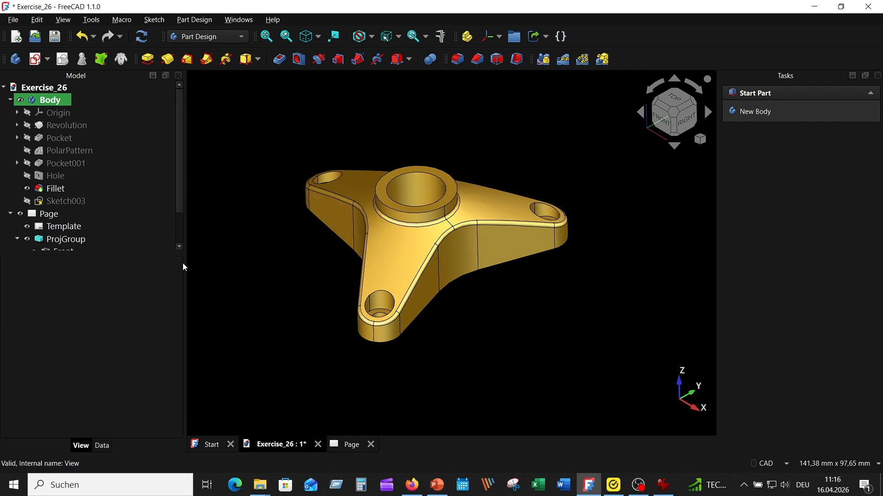
pyautogui.moveTo(186, 262)
pyautogui.mouseDown()
pyautogui.moveTo(97, 252)
pyautogui.moveTo(107, 260)
pyautogui.mouseUp()
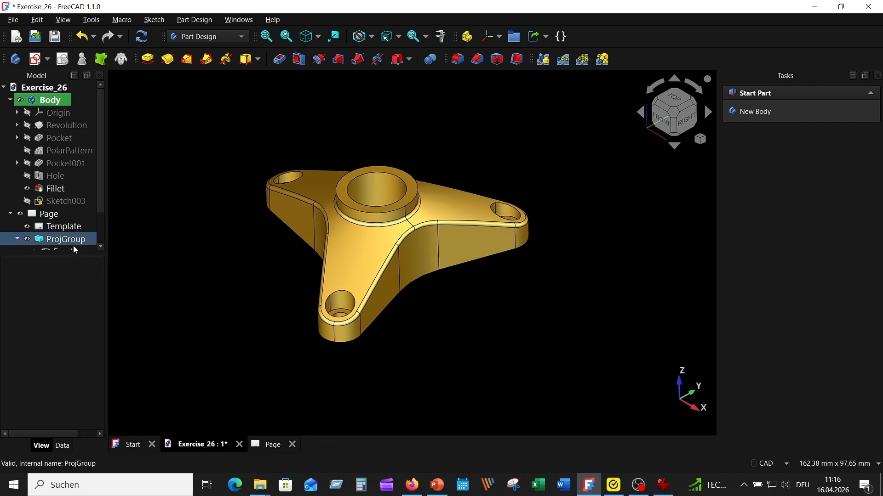
pyautogui.click(27, 201)
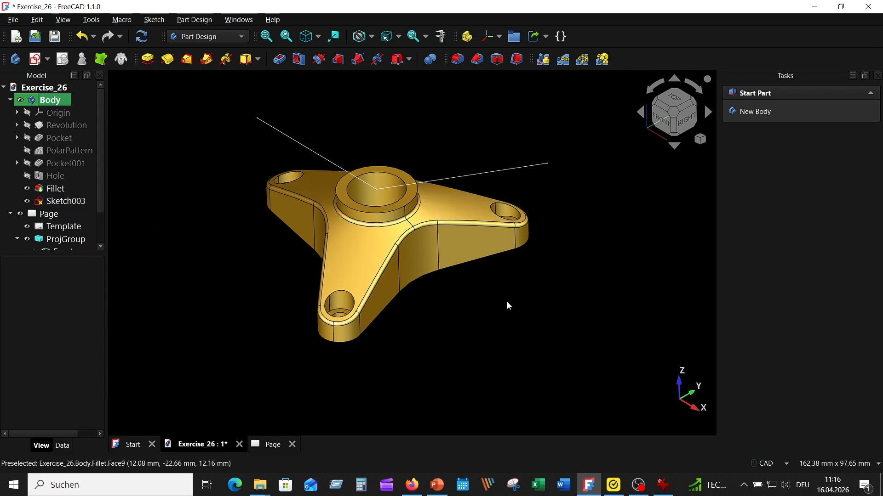
pyautogui.click(680, 98)
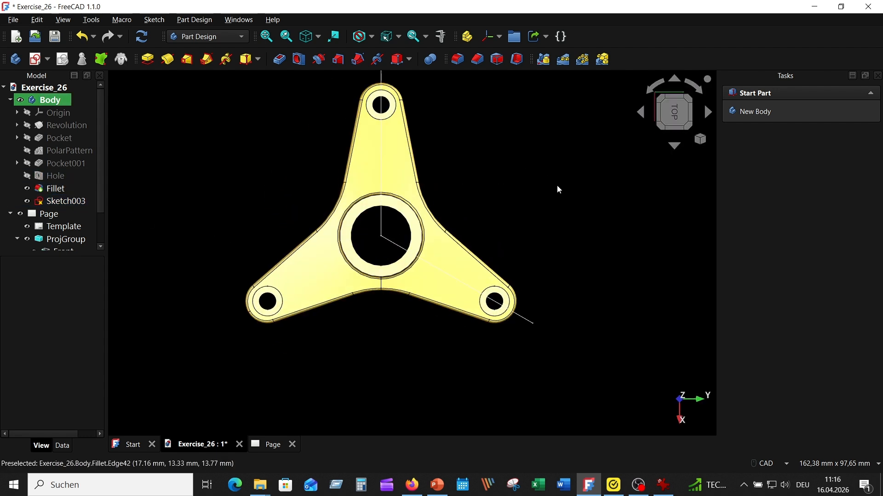
pyautogui.click(655, 88)
pyautogui.click(655, 89)
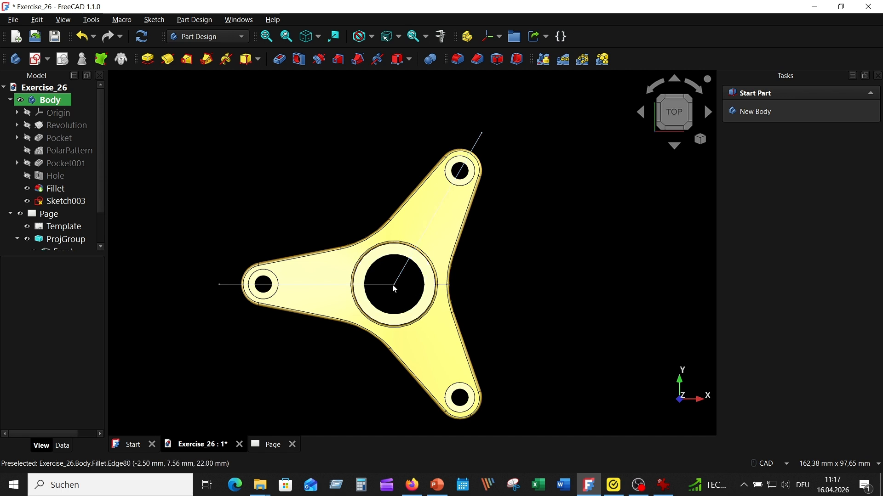
# - Return to the TechDraw workbench and set the 3D model back to an isometric view
pyautogui.click(240, 36)
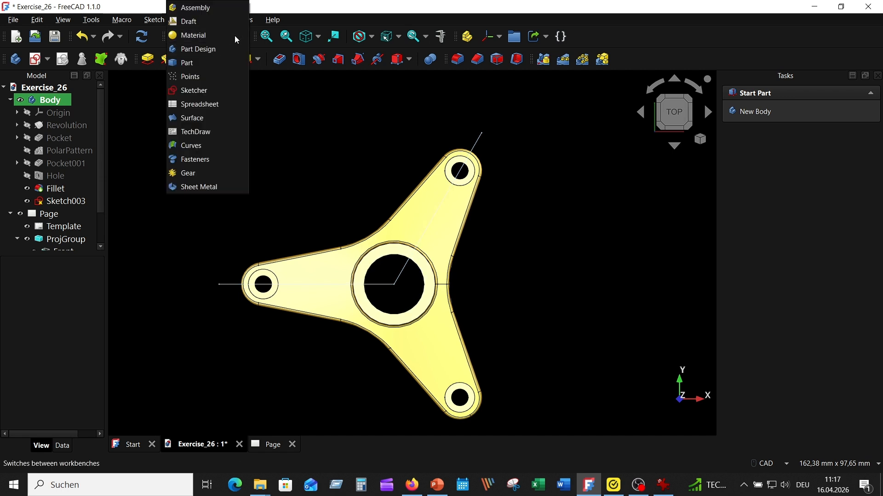
pyautogui.click(217, 133)
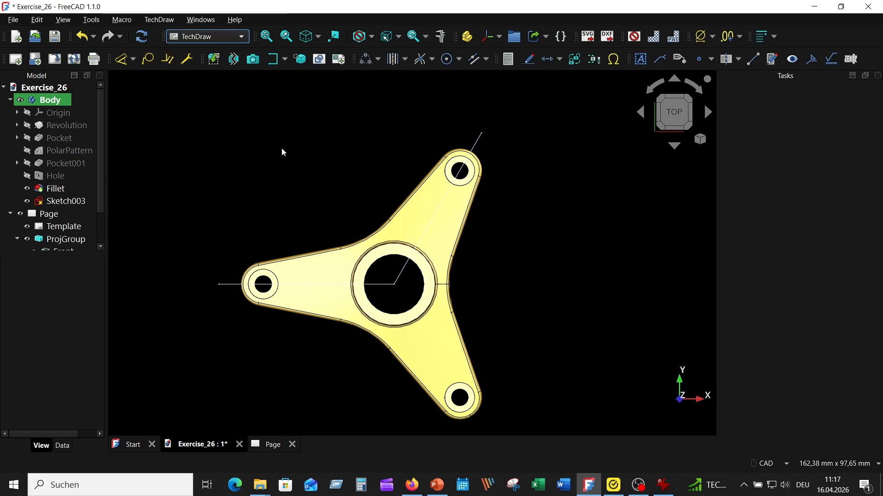
pyautogui.click(307, 36)
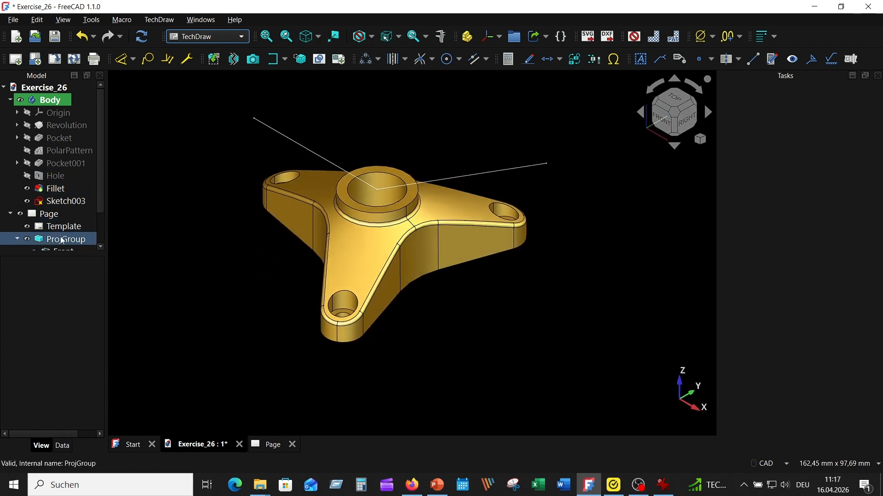
# - Return to the drawing page and start a complex section of the Top view with Sketch003 as its profile
pyautogui.doubleClick(58, 217)
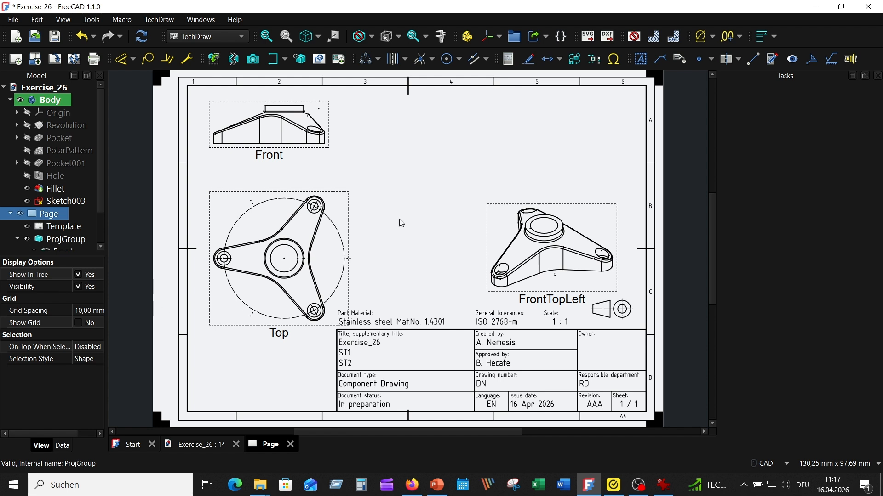
pyautogui.click(388, 271)
pyautogui.click(347, 223)
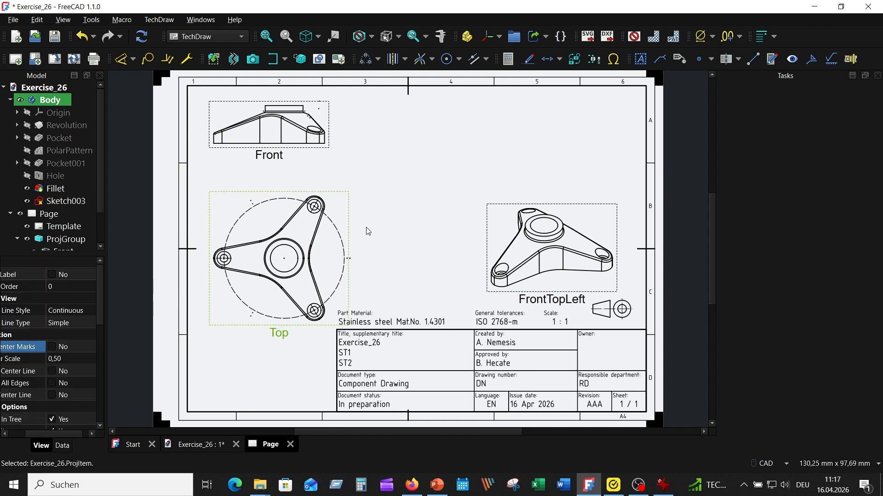
pyautogui.keyDown('ctrl'); pyautogui.click(73, 202); pyautogui.keyUp('ctrl')
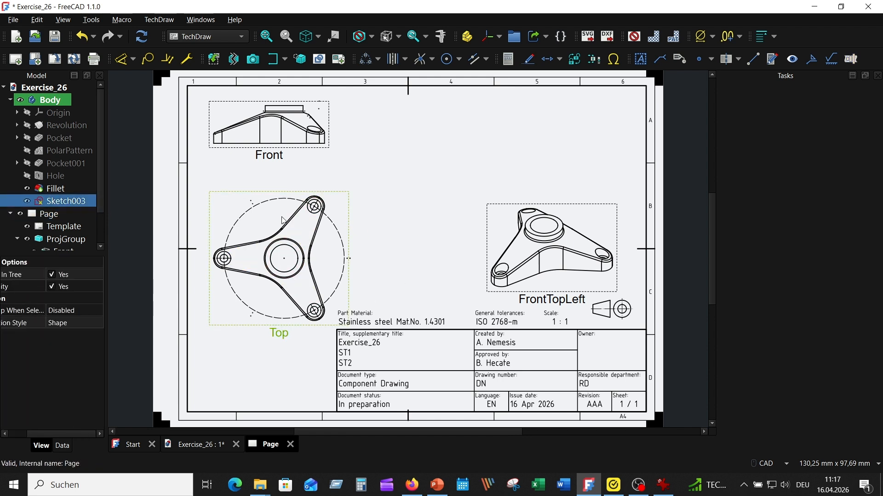
pyautogui.click(285, 58)
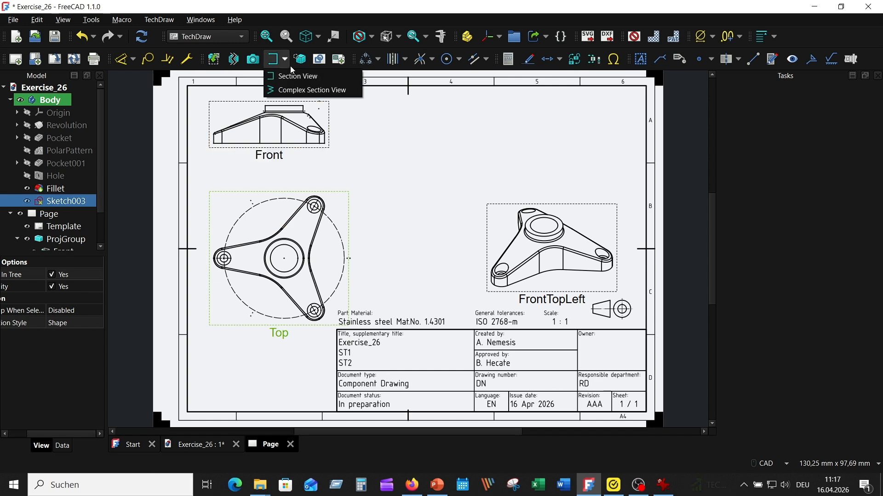
pyautogui.click(319, 91)
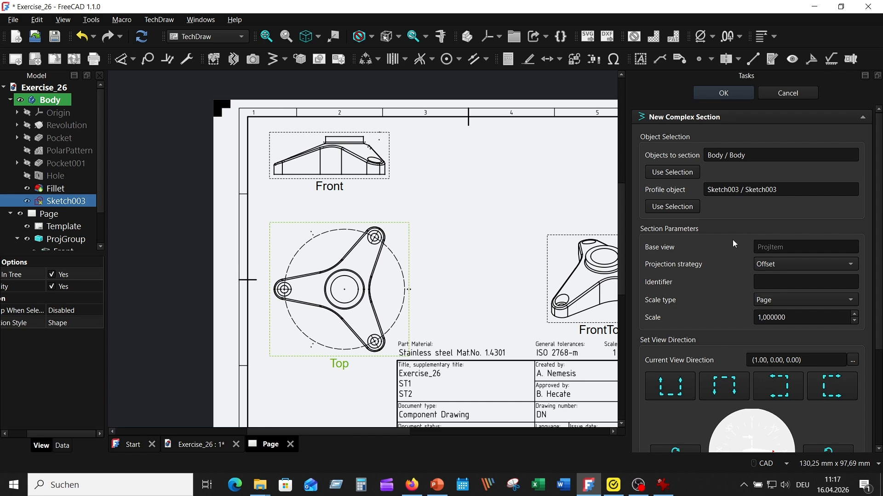
# - Create the complex section with Aligned projection, identifier A, an upward 90° view direction and live update enabled
pyautogui.scroll(-3, 745, 246)
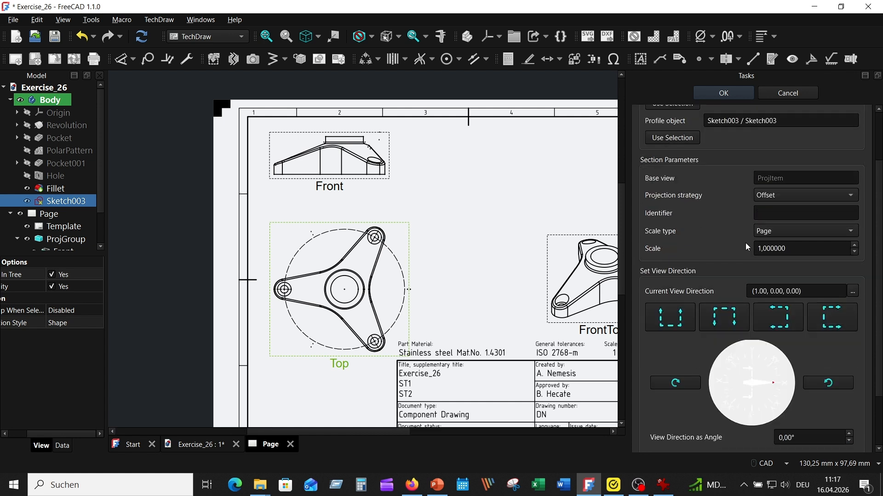
pyautogui.click(789, 197)
pyautogui.click(787, 209)
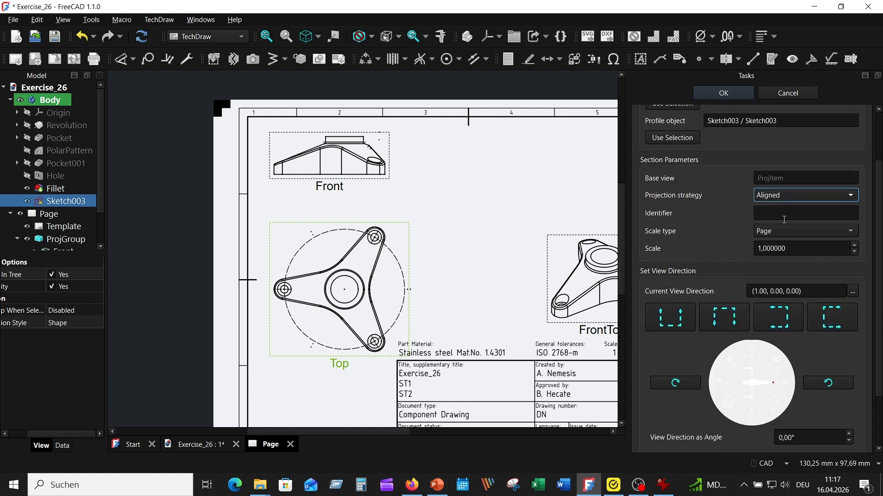
pyautogui.click(770, 216)
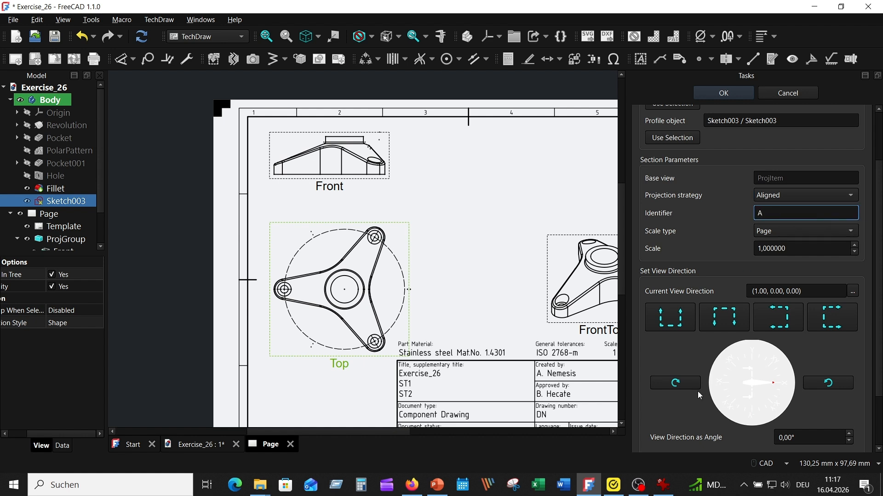
pyautogui.click(670, 319)
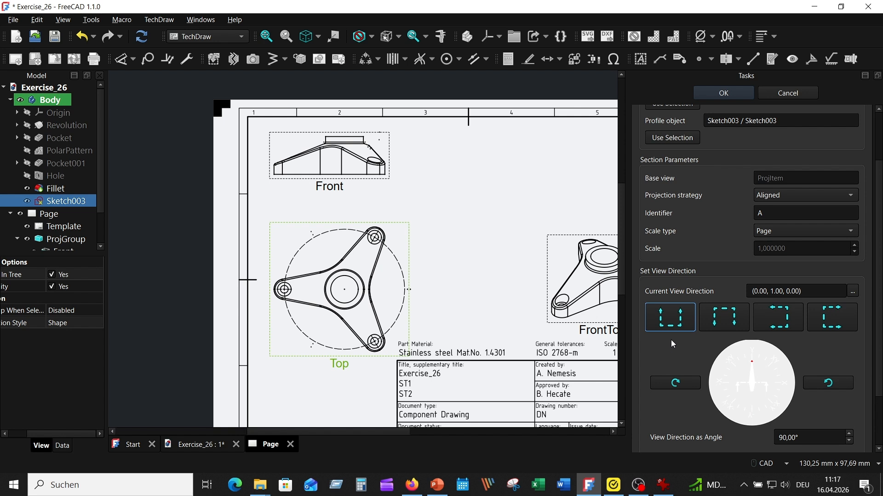
pyautogui.scroll(-3, 674, 344)
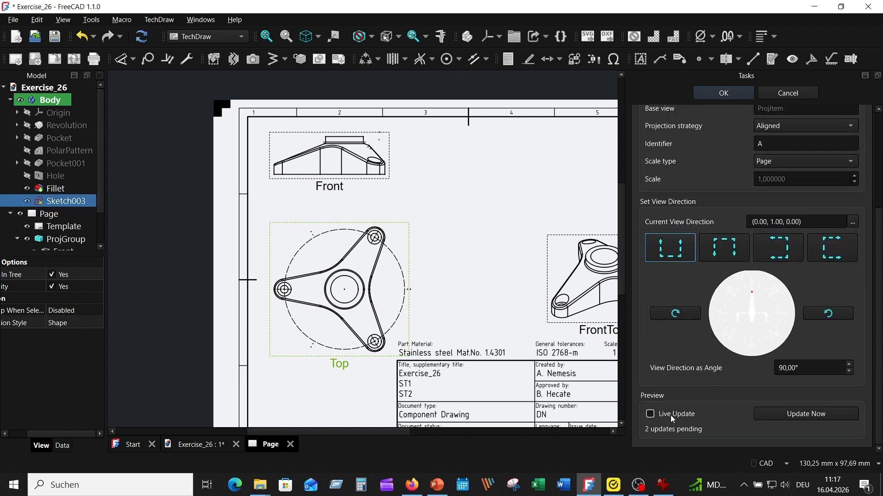
pyautogui.click(655, 416)
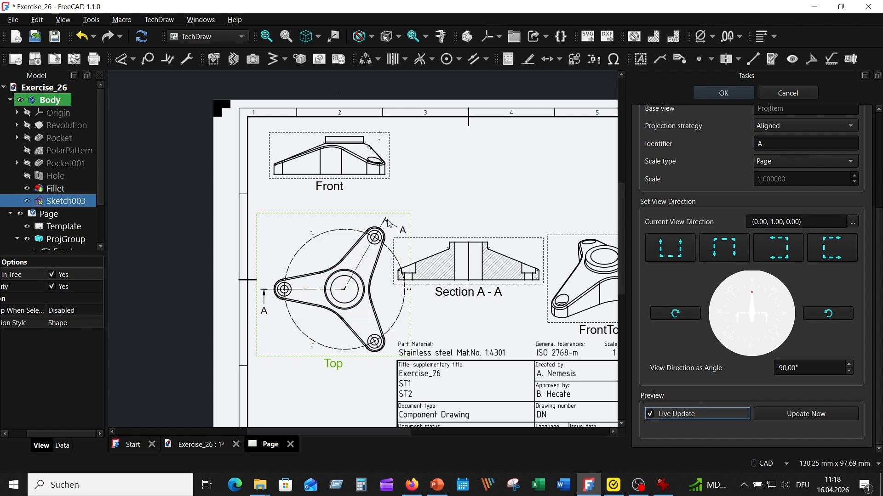
pyautogui.scroll(3, 872, 161)
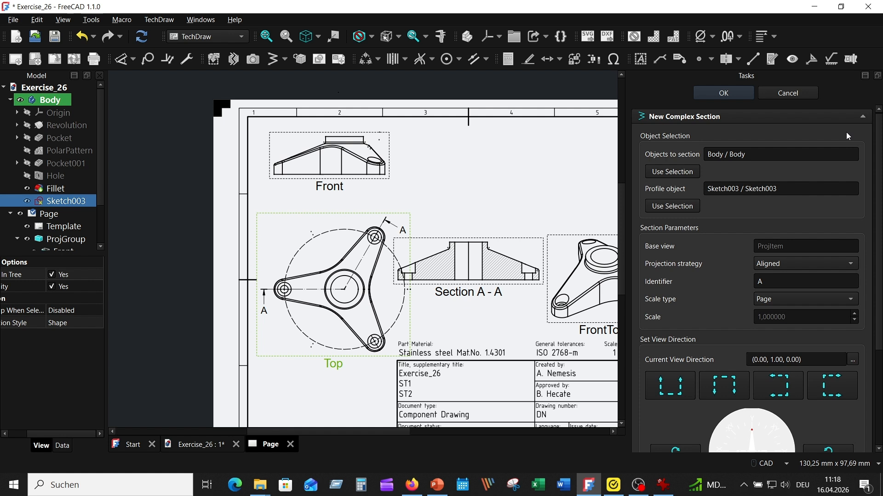
pyautogui.click(725, 93)
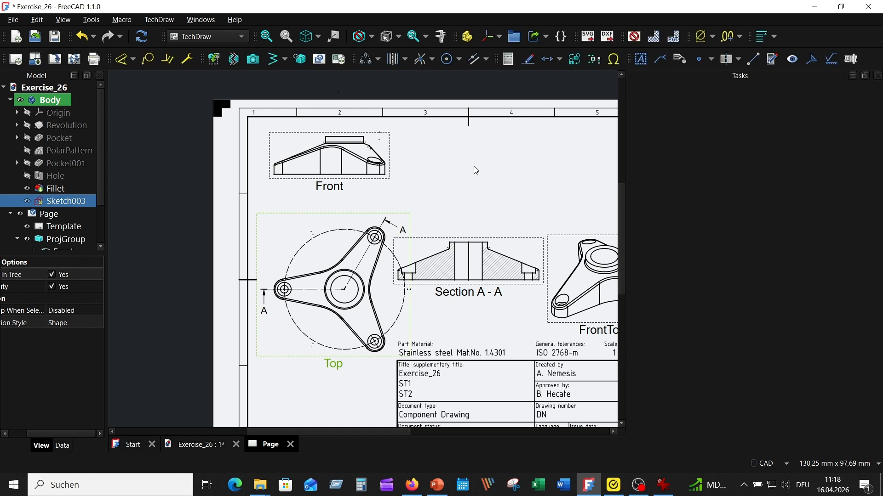
# - Move the Section A - A view beside the Front view, level with it along the upper edge of the sheet
pyautogui.click(520, 234)
pyautogui.moveTo(520, 235); pyautogui.dragTo(543, 137)
pyautogui.click(495, 242)
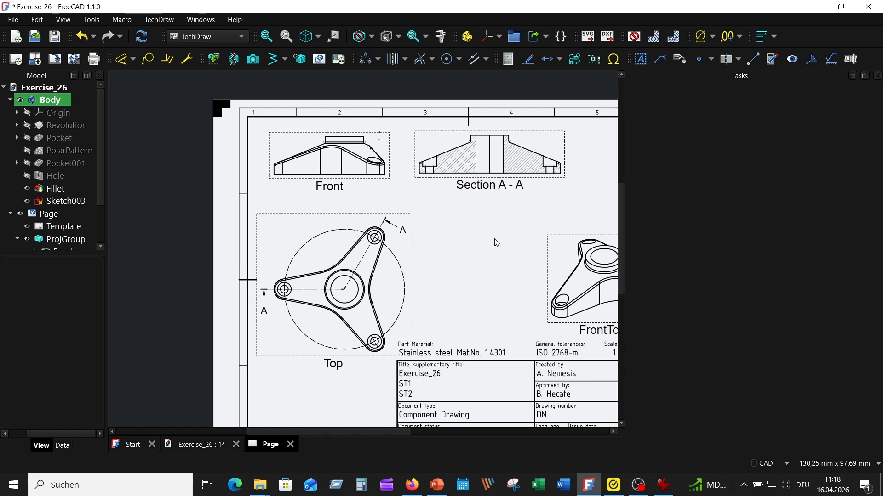
pyautogui.scroll(2, 497, 249)
pyautogui.scroll(-3, 485, 268)
pyautogui.scroll(-5, 435, 261)
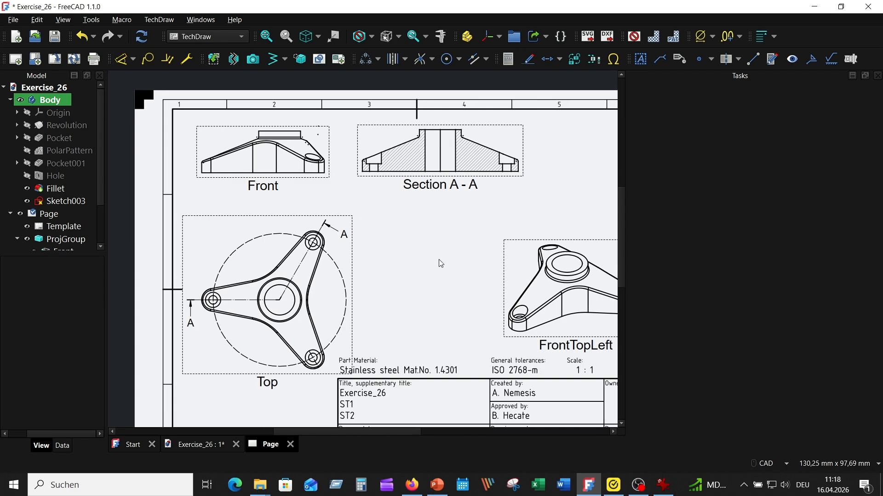
pyautogui.moveTo(434, 258); pyautogui.dragTo(411, 234, button='middle')
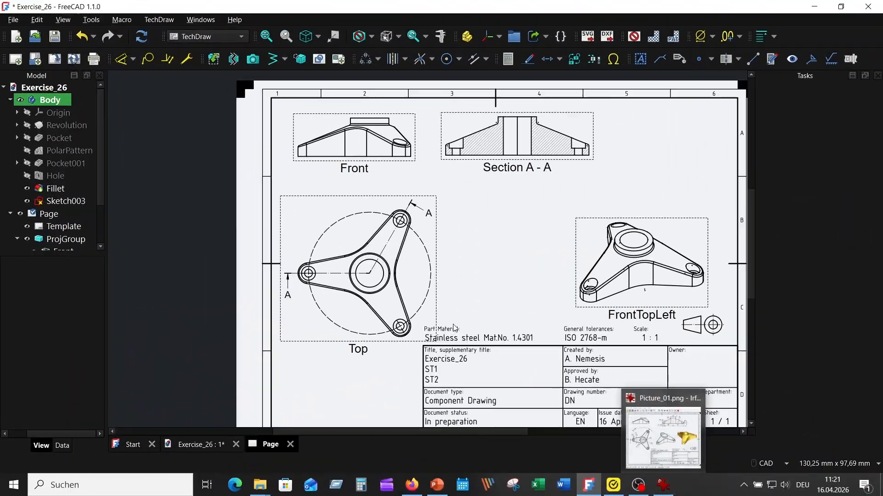
# - Add circle centerlines to the outer circle of the central hub in the Top view
pyautogui.click(397, 277)
pyautogui.scroll(6, 398, 278)
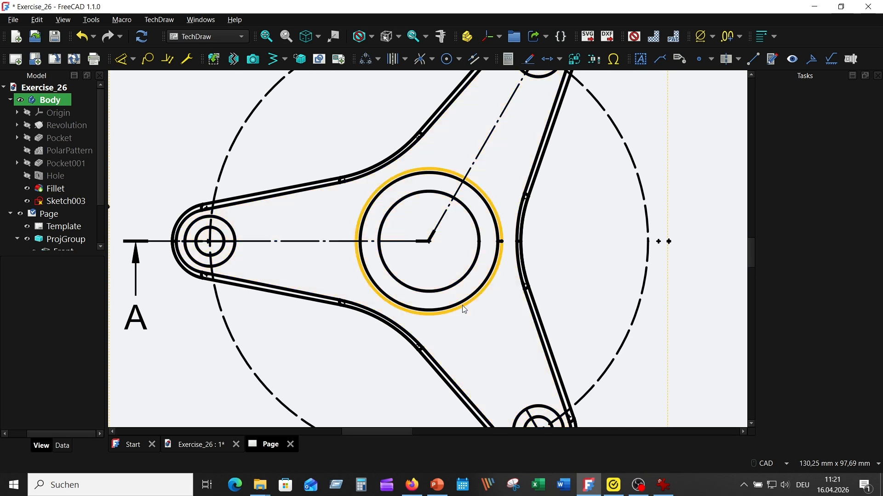
pyautogui.click(462, 305)
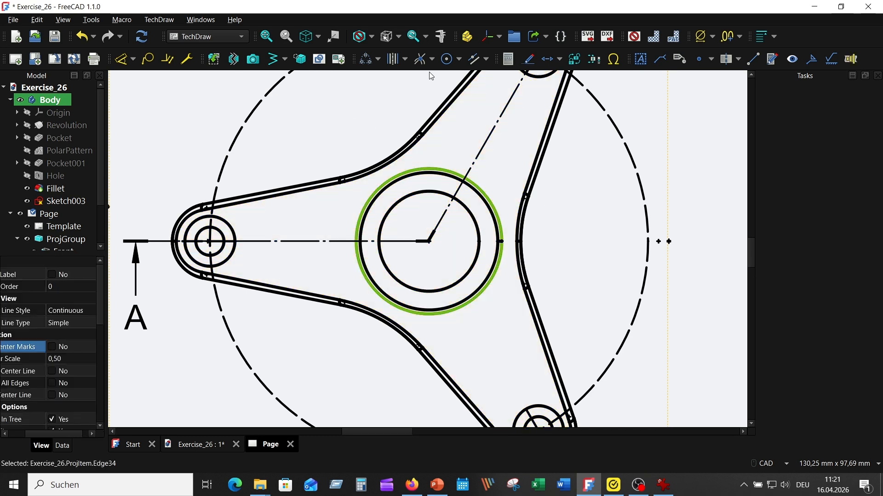
pyautogui.click(379, 62)
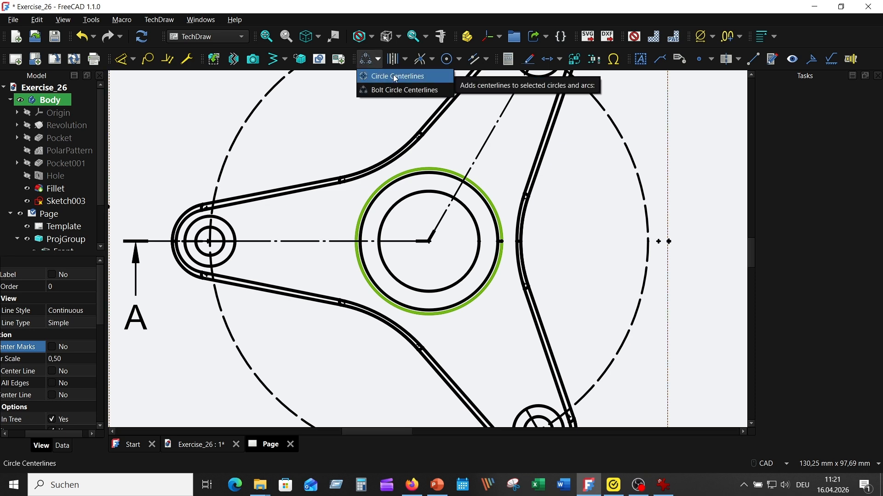
pyautogui.click(396, 77)
pyautogui.scroll(-4, 539, 285)
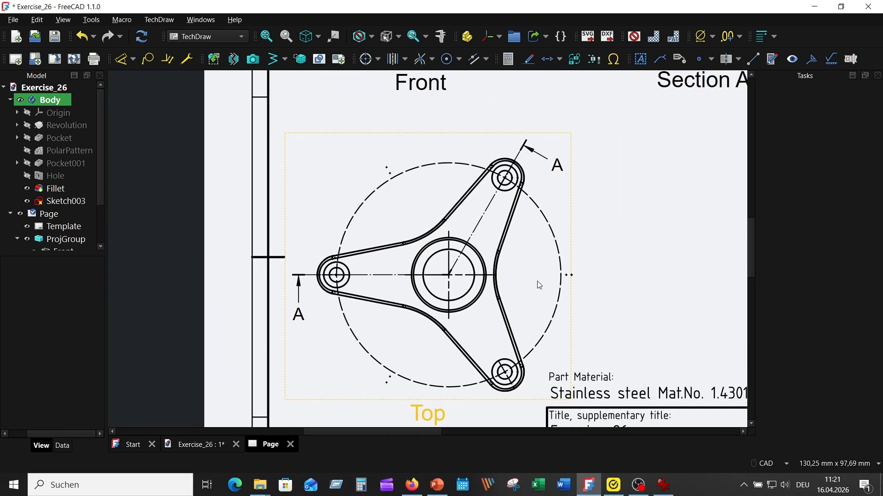
# - Add a vertical LongDashShortDash centerline with reduced line weight through the left counterbored hole's two faces in Section A - A
pyautogui.scroll(-5, 538, 285)
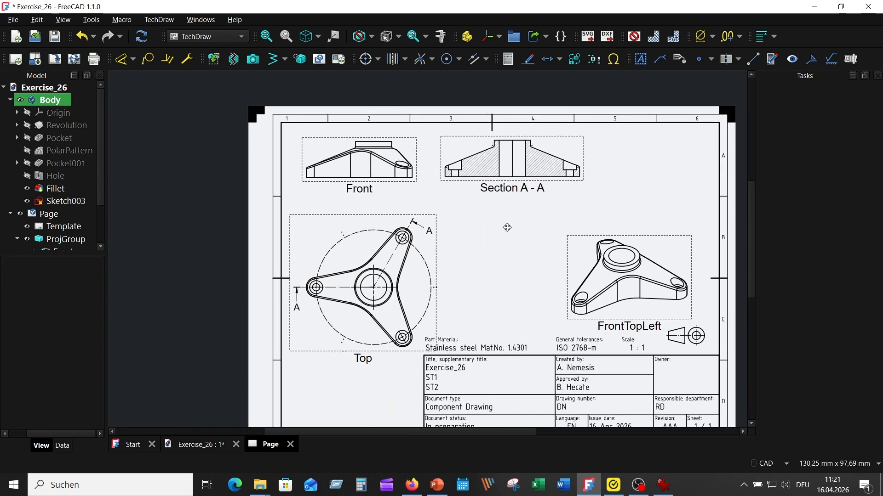
pyautogui.scroll(6, 374, 217)
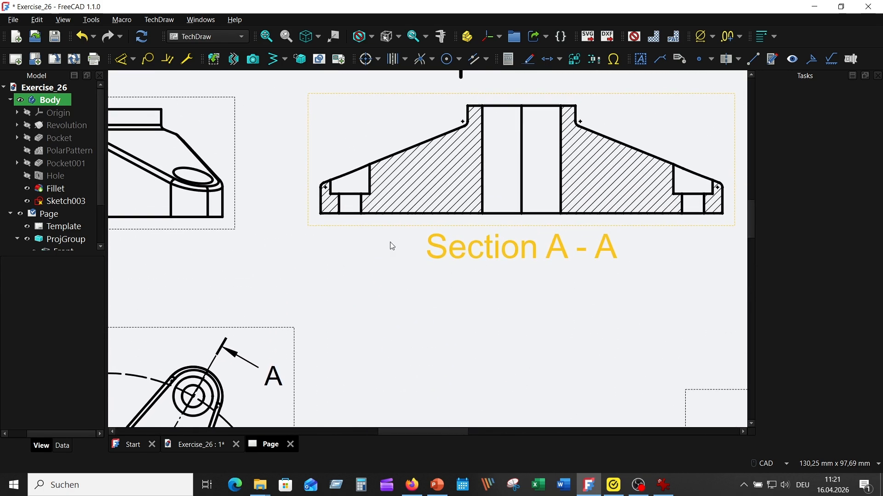
pyautogui.click(353, 183)
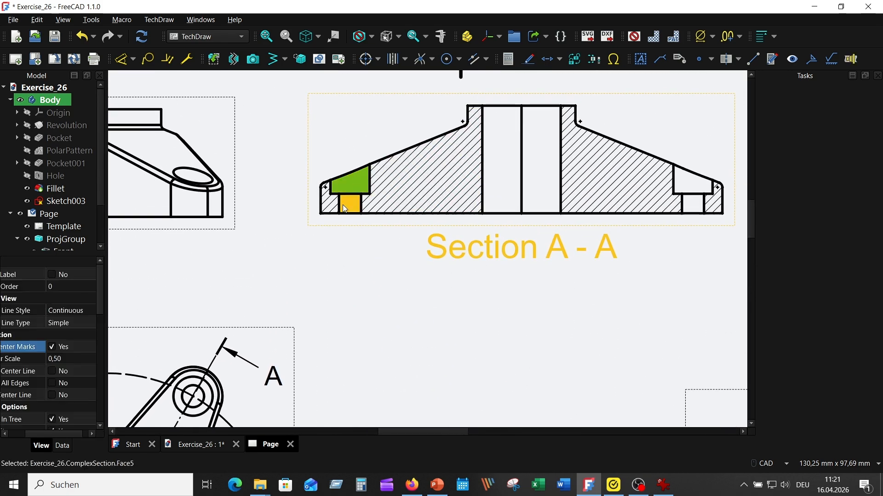
pyautogui.click(739, 60)
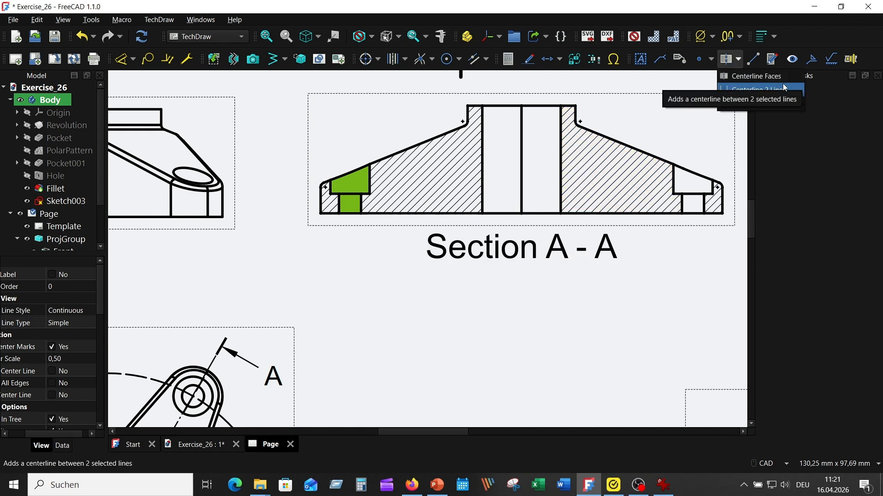
pyautogui.click(754, 76)
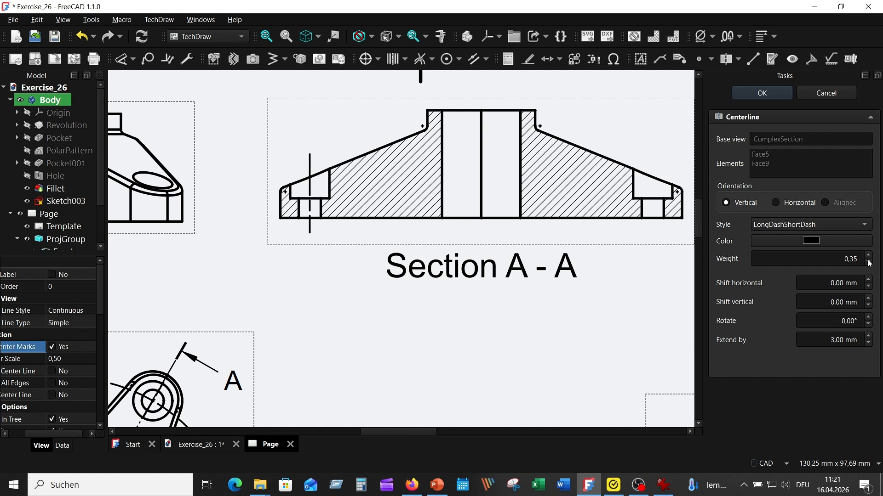
pyautogui.click(869, 263)
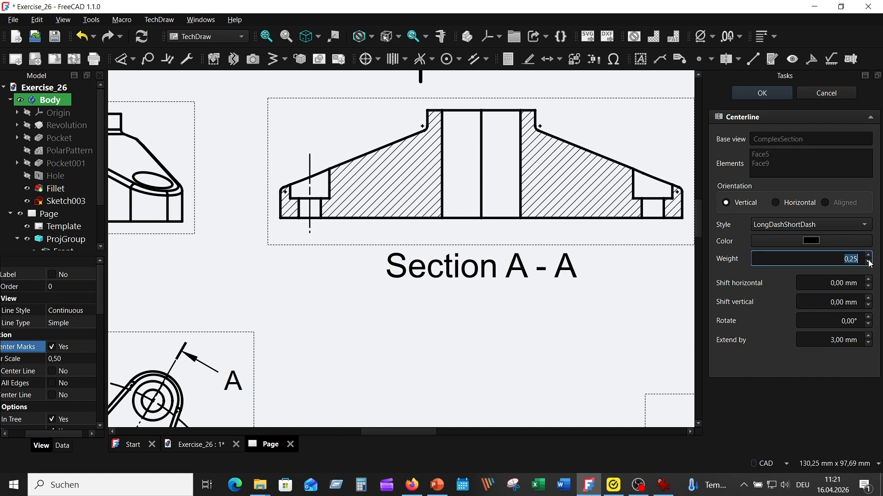
pyautogui.click(761, 94)
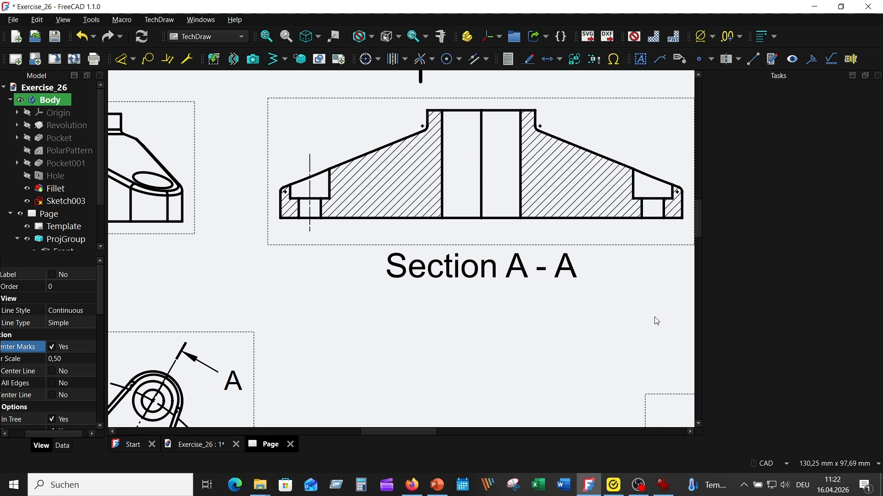
# - Add a vertical centerline with weight 0.15 through the right counterbored hole's two faces in Section A - A
pyautogui.click(654, 184)
pyautogui.keyDown('ctrl'); pyautogui.click(661, 218); pyautogui.keyUp('ctrl')
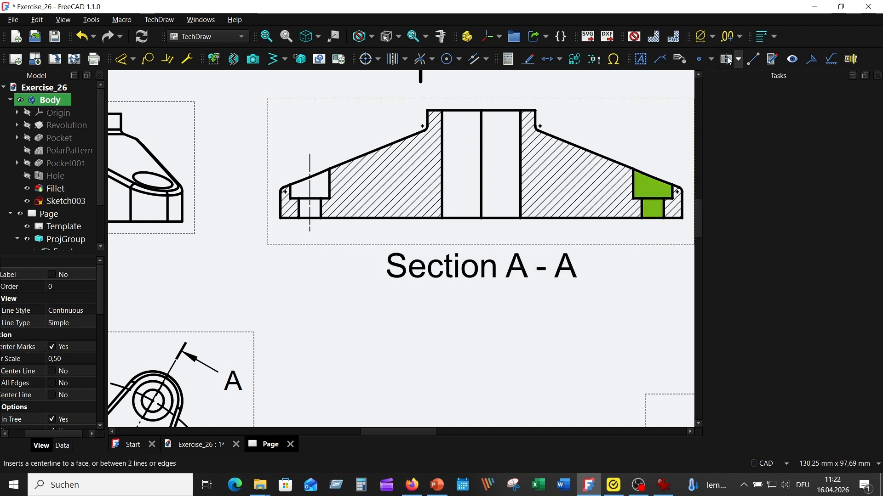
pyautogui.click(730, 60)
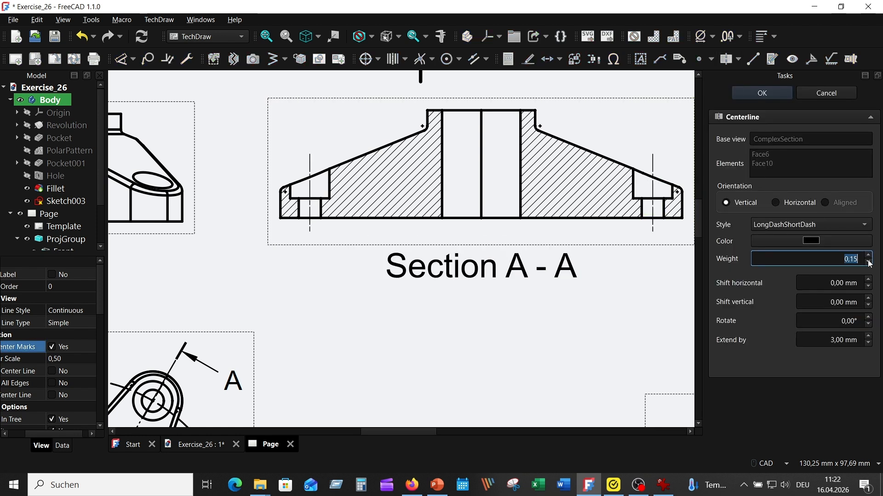
pyautogui.click(761, 93)
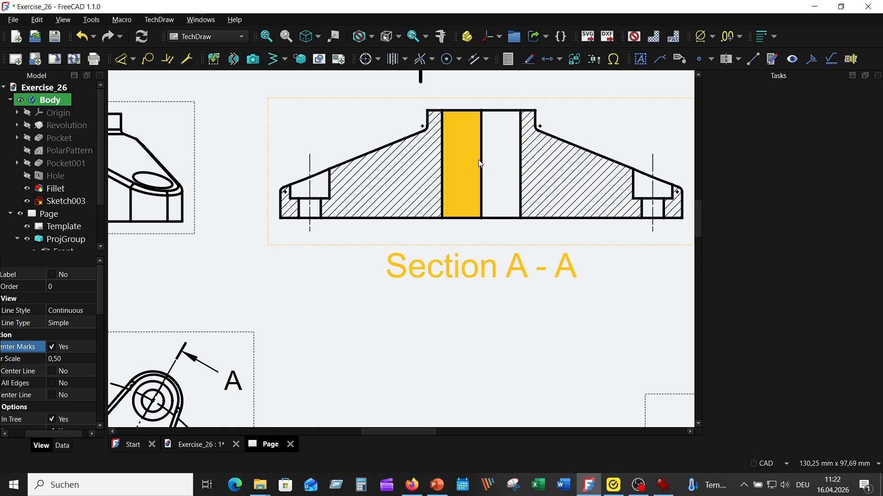
# - Restyle the middle line of the central bore in Section A - A as LongDashShortDash with a thinner line weight
pyautogui.click(481, 164)
pyautogui.click(773, 59)
pyautogui.click(849, 184)
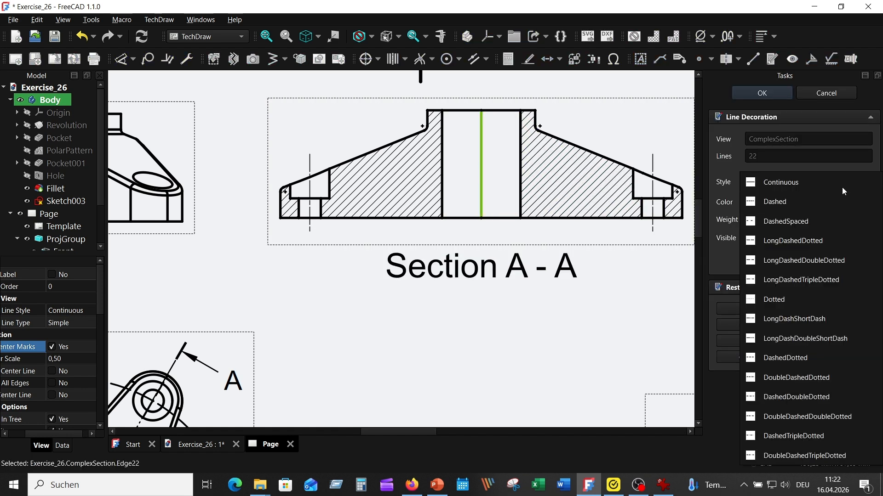
pyautogui.click(797, 319)
pyautogui.click(869, 224)
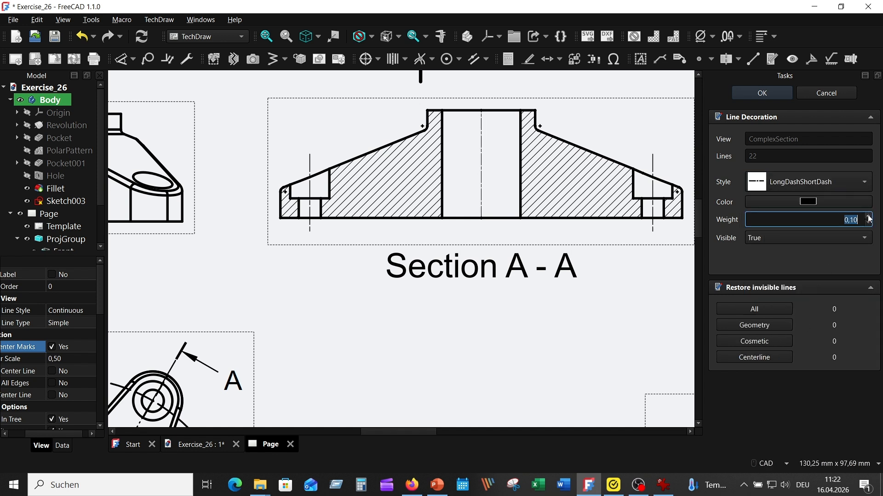
pyautogui.click(870, 217)
pyautogui.click(761, 94)
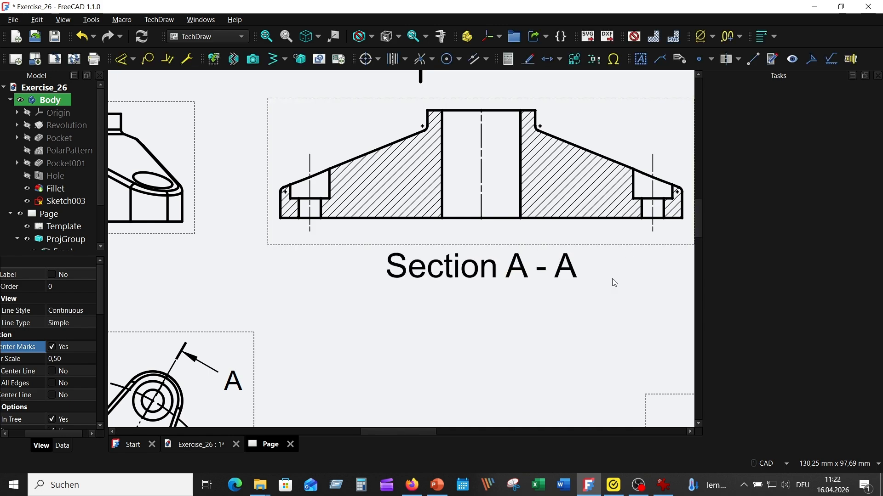
pyautogui.scroll(-8, 611, 282)
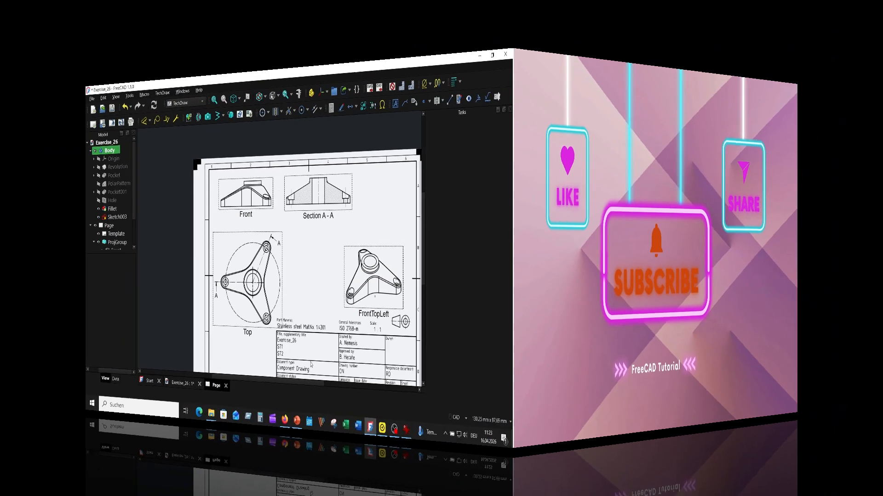
pyautogui.scroll(2, 506, 252)
pyautogui.scroll(2, 357, 268)
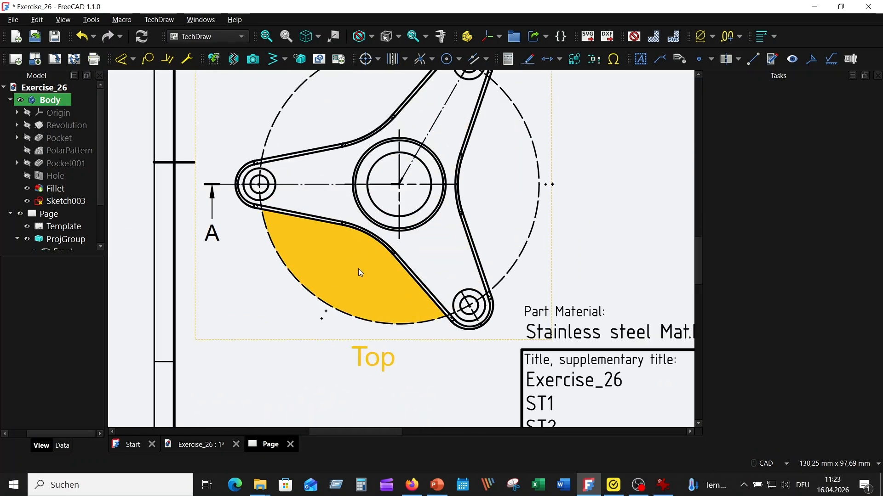
# - Add a radius dimension to the concave fillet between the left and lower-right arms in the Top view
pyautogui.click(378, 221)
pyautogui.press('d')
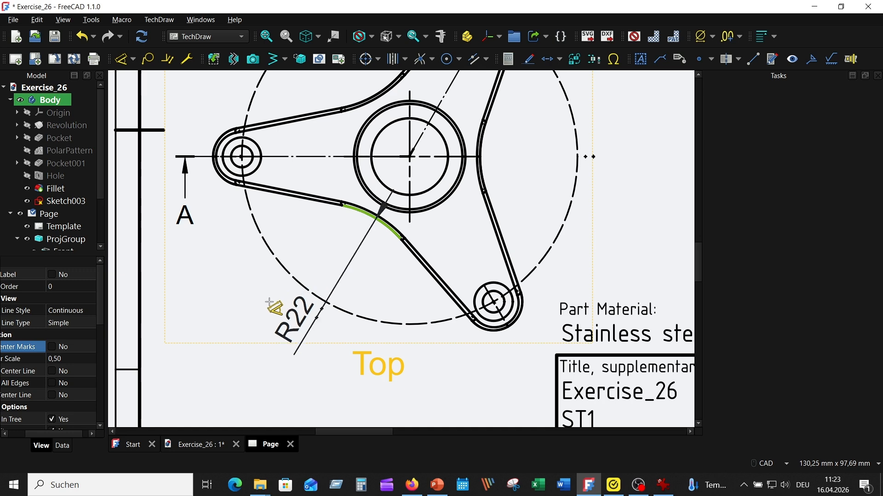
pyautogui.click(272, 304)
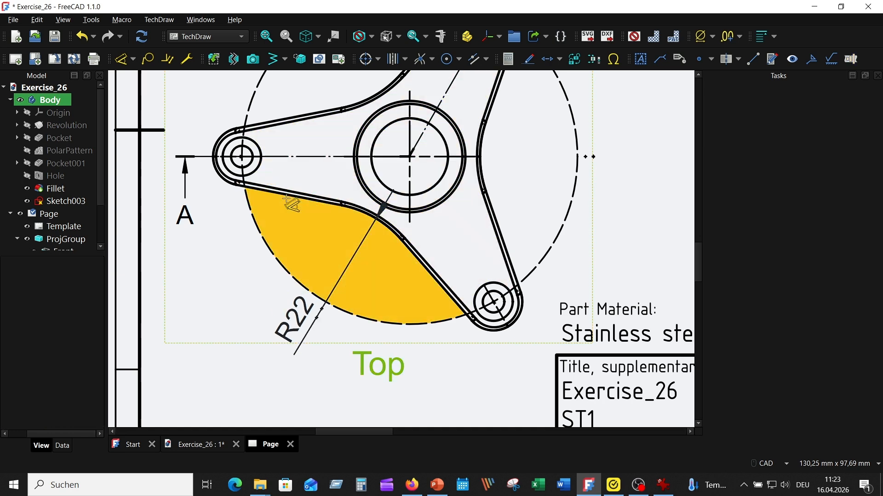
# - Add an angle dimension between the two straight sides of the left arm and place it above the arm
pyautogui.click(290, 195)
pyautogui.click(297, 114)
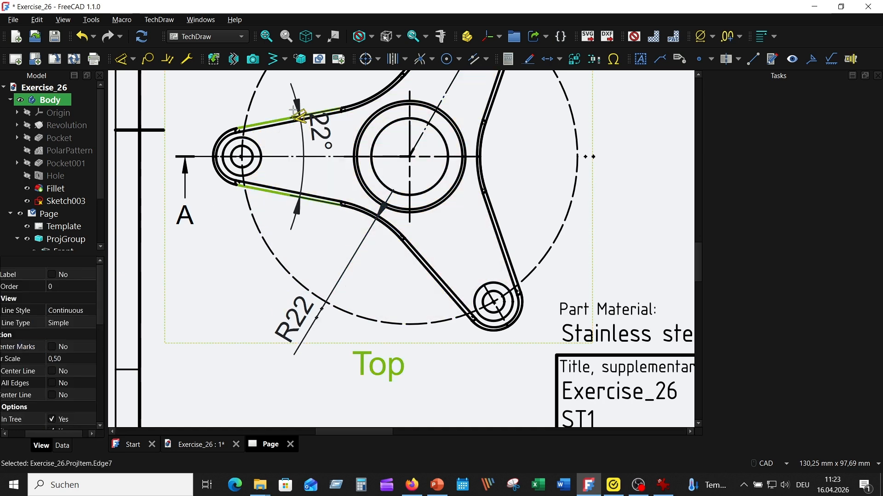
pyautogui.scroll(-2, 294, 115)
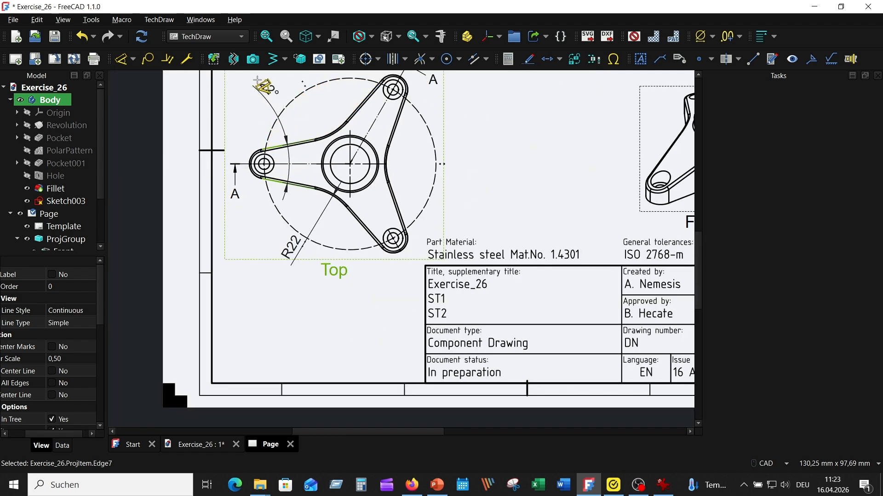
pyautogui.click(260, 87)
pyautogui.scroll(1, 477, 146)
pyautogui.scroll(-3, 391, 156)
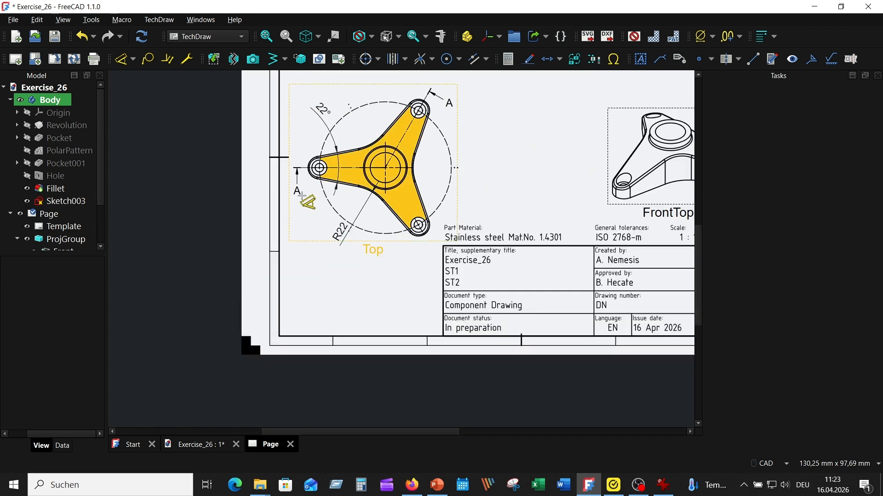
# - Add a radius dimension to the rounded outer end of the left arm, placed below the section arrow
pyautogui.scroll(4, 305, 167)
pyautogui.click(337, 130)
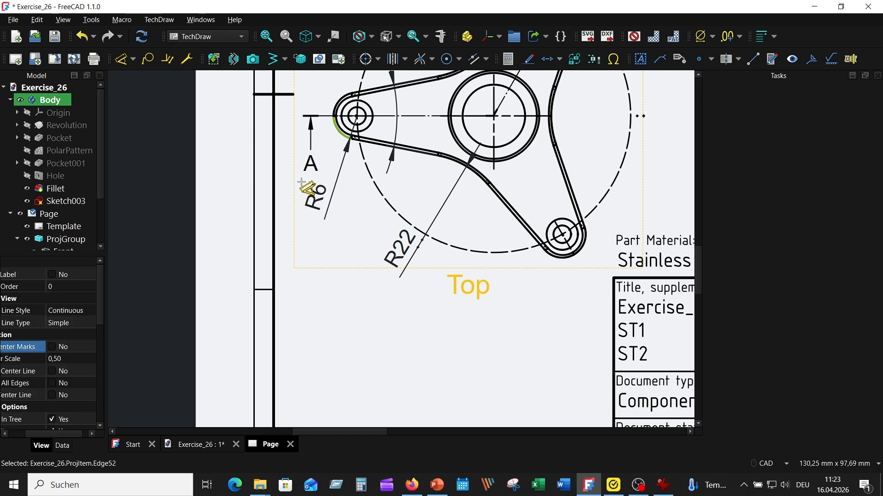
pyautogui.click(303, 186)
# - Add diameter dimensions to the central bore and the hub's outer circle in the Top view, placed beside the part
pyautogui.scroll(-3, 503, 207)
pyautogui.scroll(4, 444, 148)
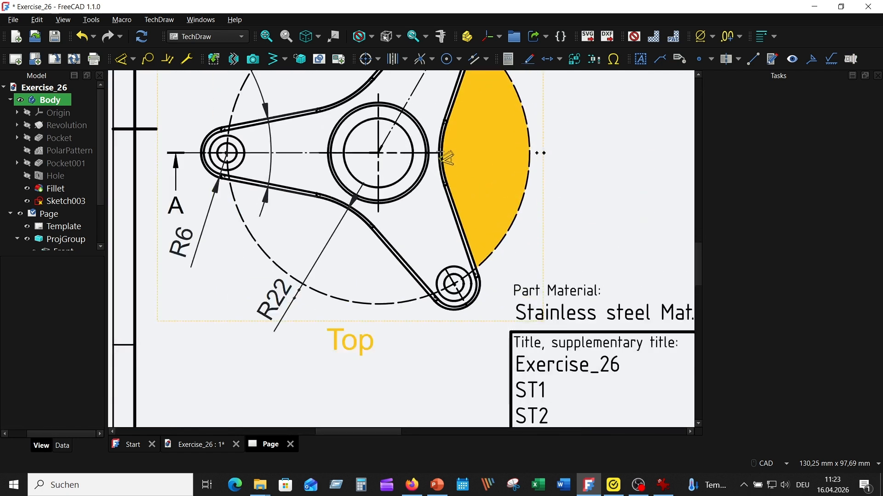
pyautogui.click(409, 139)
pyautogui.click(556, 97)
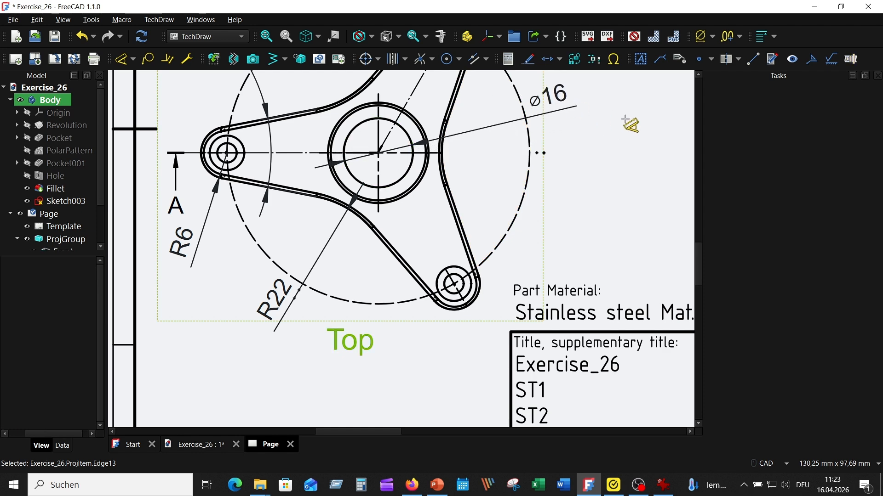
pyautogui.click(424, 178)
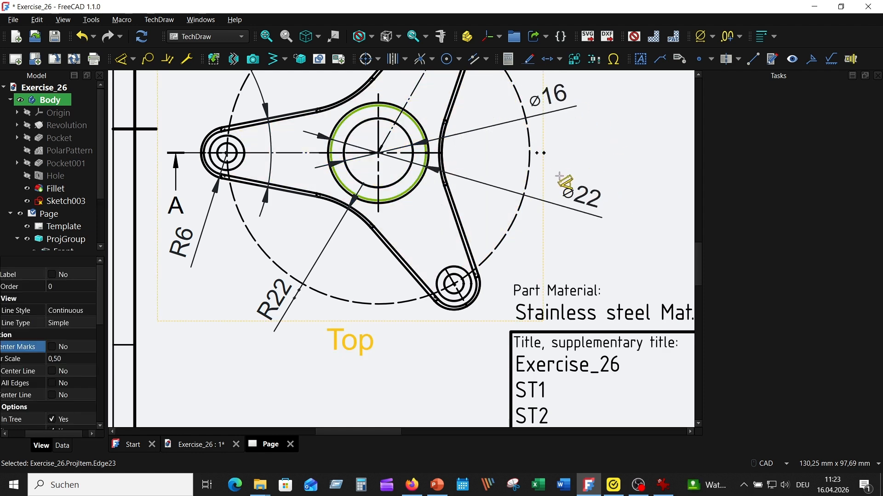
pyautogui.click(561, 177)
# - Add an angle dimension between the centerlines of the left and upper-right arms, placed outside the arm angle dimension
pyautogui.scroll(2, 552, 179)
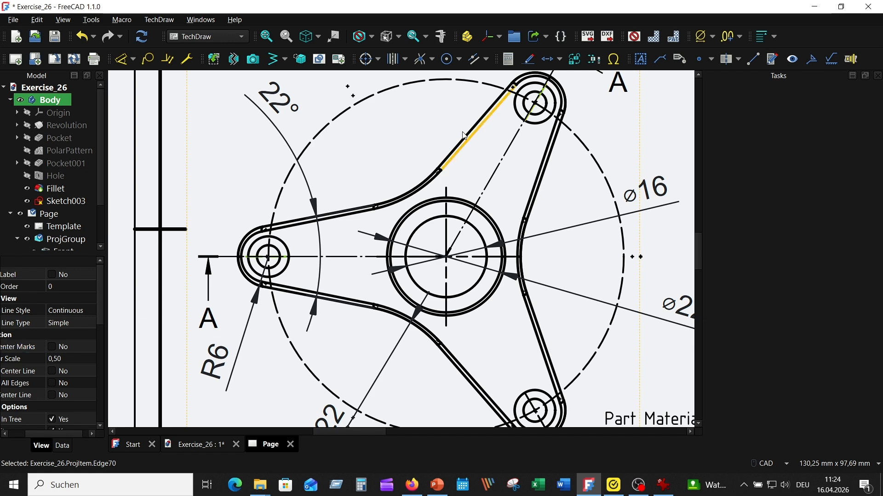
pyautogui.scroll(-3, 464, 136)
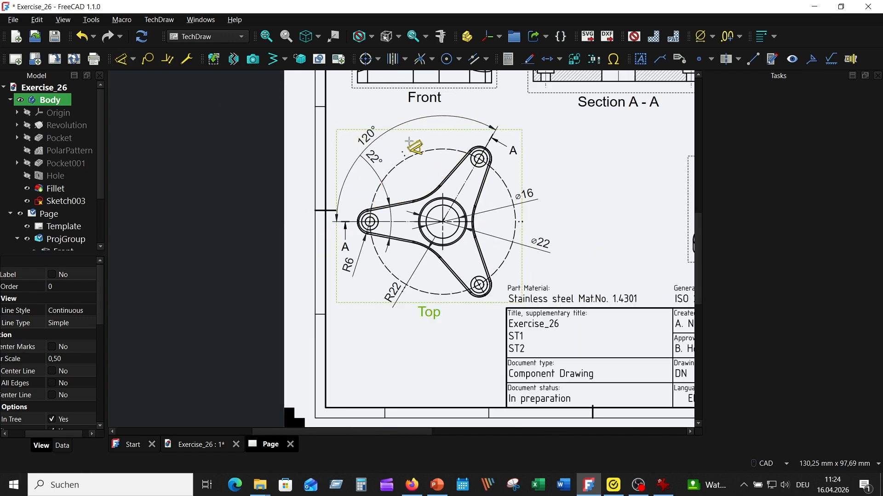
pyautogui.scroll(2, 583, 173)
pyautogui.scroll(-3, 590, 177)
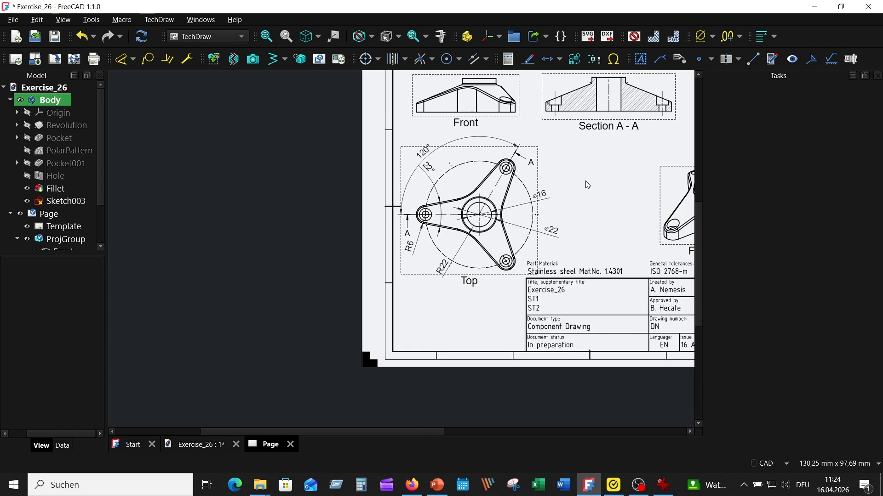
# - Insert a repeat count prefix of 3× on the concave fillet's radius dimension in the Top view
pyautogui.scroll(3, 585, 179)
pyautogui.moveTo(601, 173); pyautogui.dragTo(620, 123, button='middle')
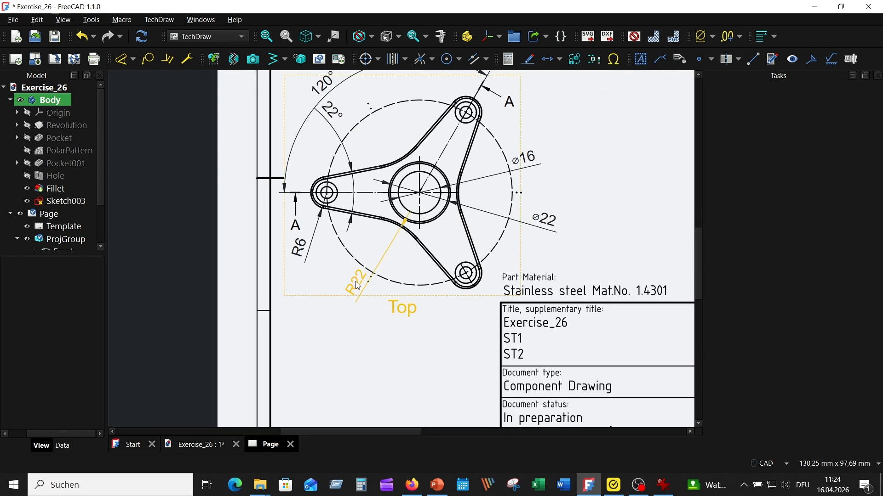
pyautogui.click(358, 286)
pyautogui.click(713, 38)
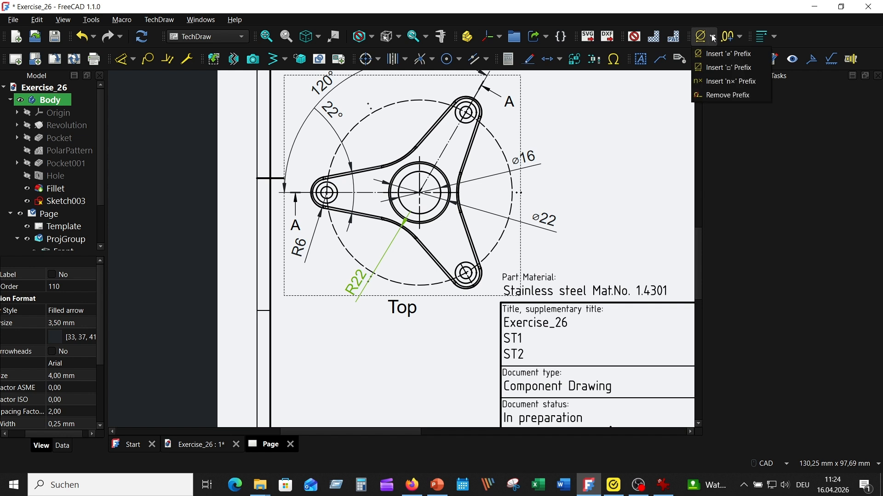
pyautogui.click(721, 85)
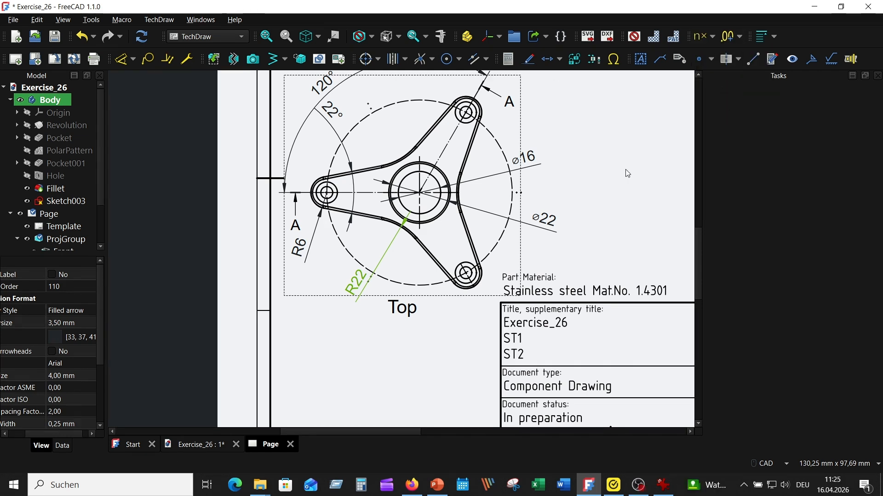
pyautogui.click(713, 37)
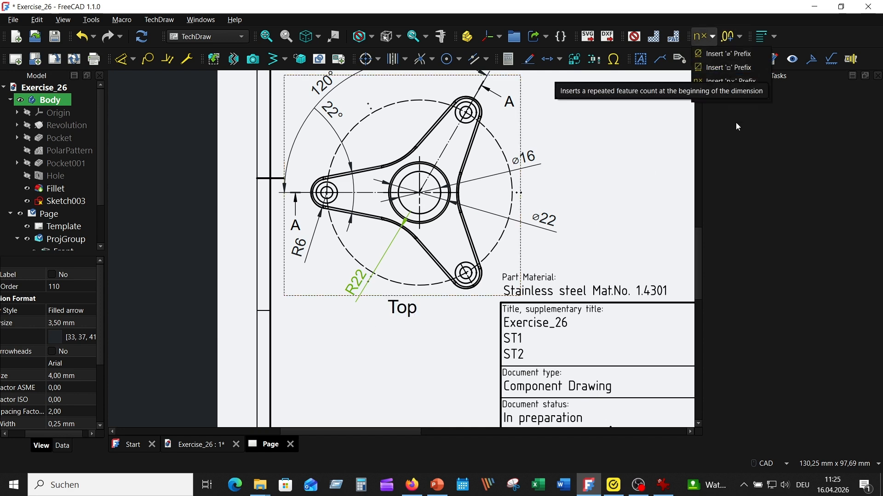
pyautogui.click(728, 82)
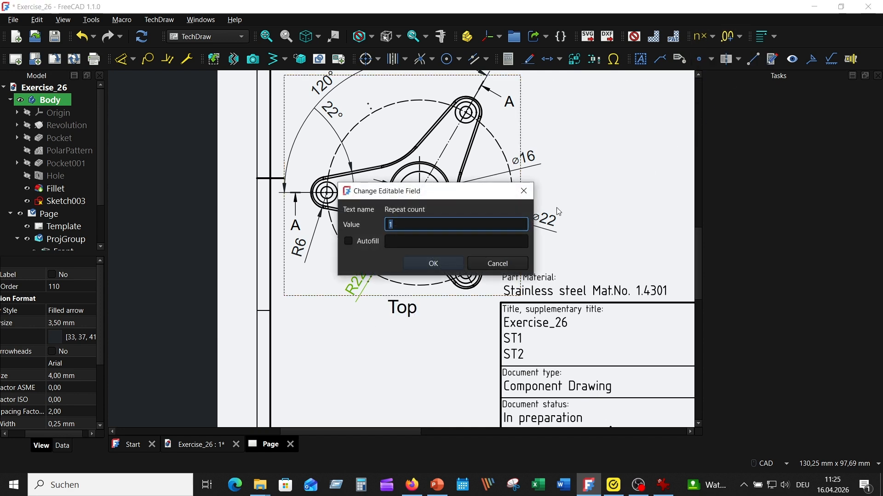
pyautogui.write('3')
pyautogui.click(433, 263)
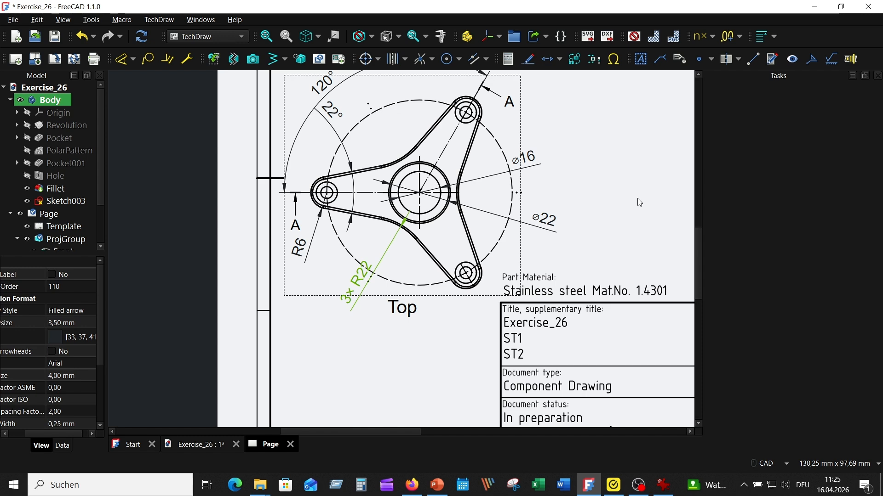
# - Insert a repeat count prefix of 3× on the angle dimension between the two arm centerlines
pyautogui.scroll(-1, 639, 202)
pyautogui.click(386, 112)
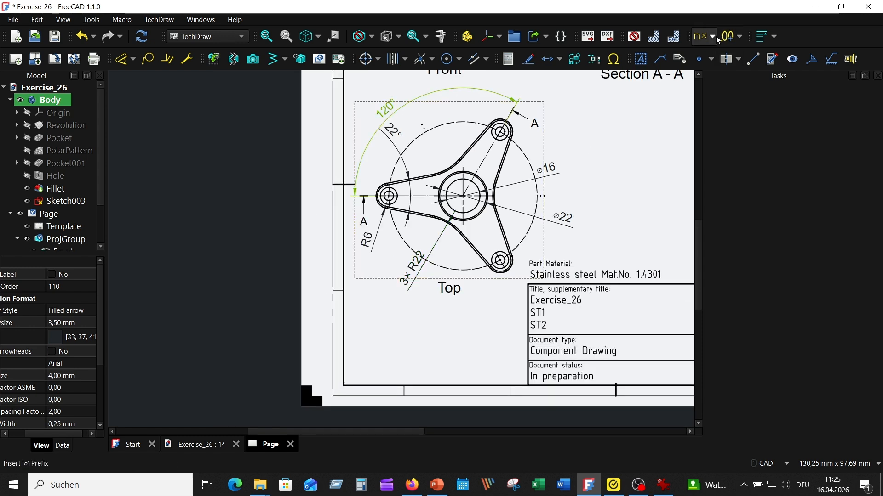
pyautogui.click(713, 37)
pyautogui.click(724, 78)
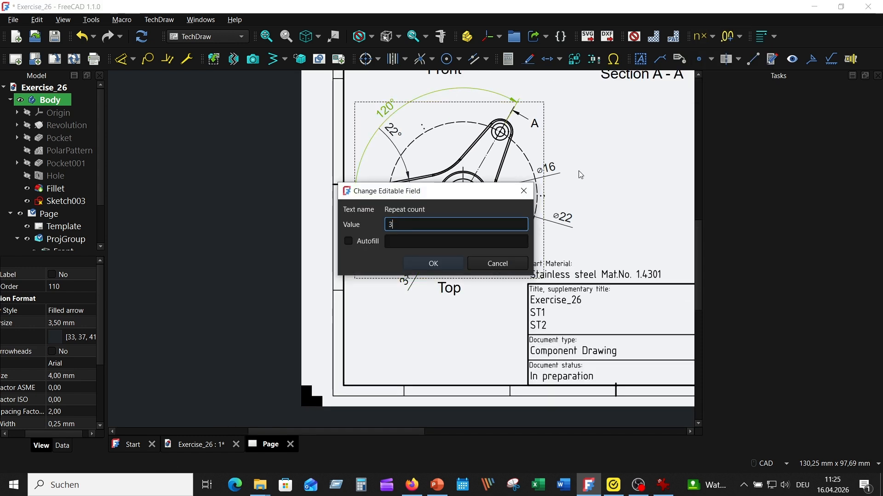
pyautogui.write('3')
pyautogui.press('Return')
# - Insert a repeat count prefix of 3× on the radius dimension of the left arm's rounded end
pyautogui.click(367, 240)
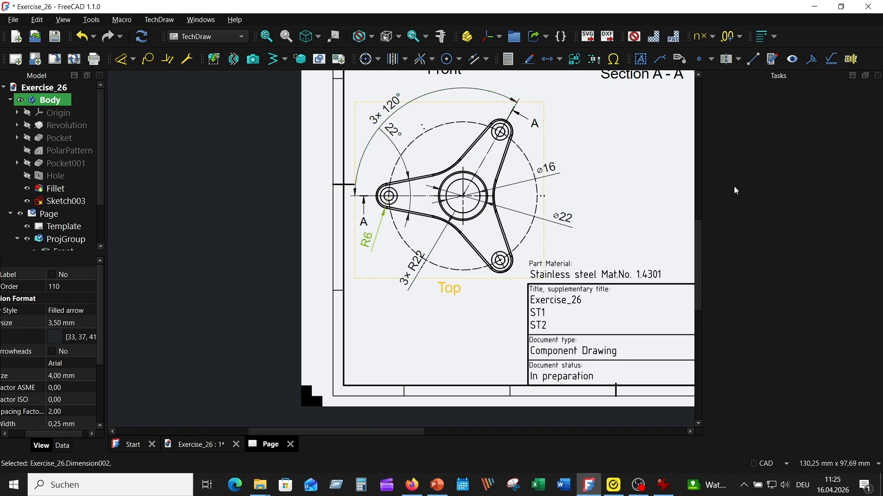
pyautogui.click(712, 37)
pyautogui.click(730, 90)
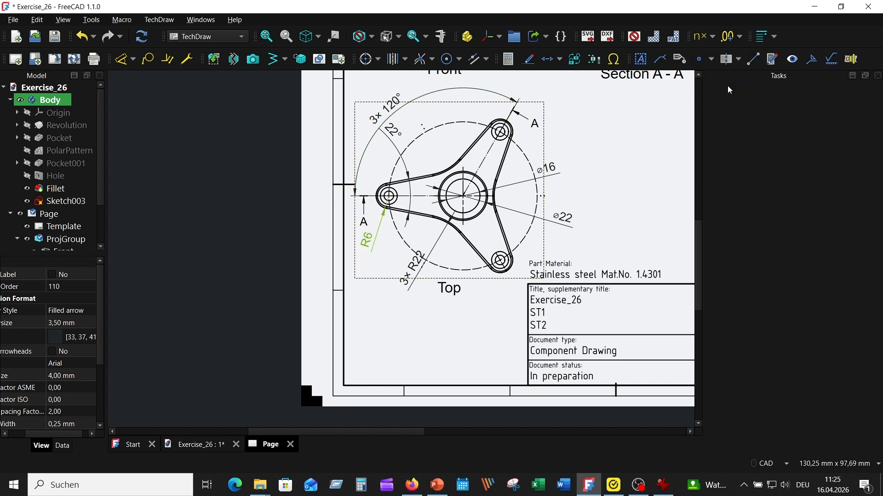
pyautogui.click(705, 37)
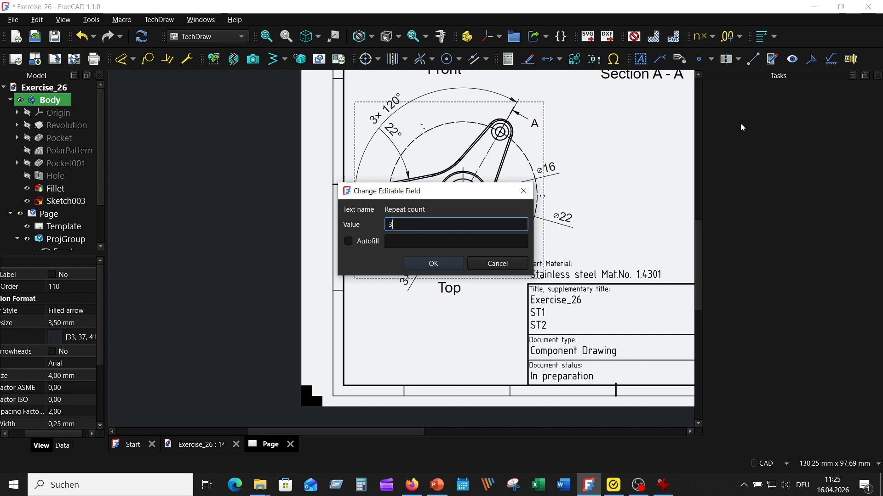
pyautogui.press('Return')
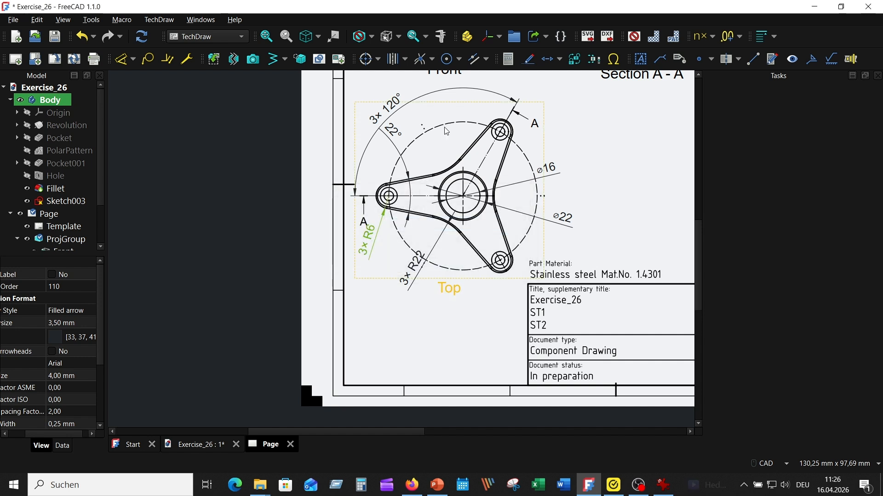
# - Insert a repeat count prefix of 3× on the angle dimension between the left arm's sides
pyautogui.click(391, 136)
pyautogui.click(704, 36)
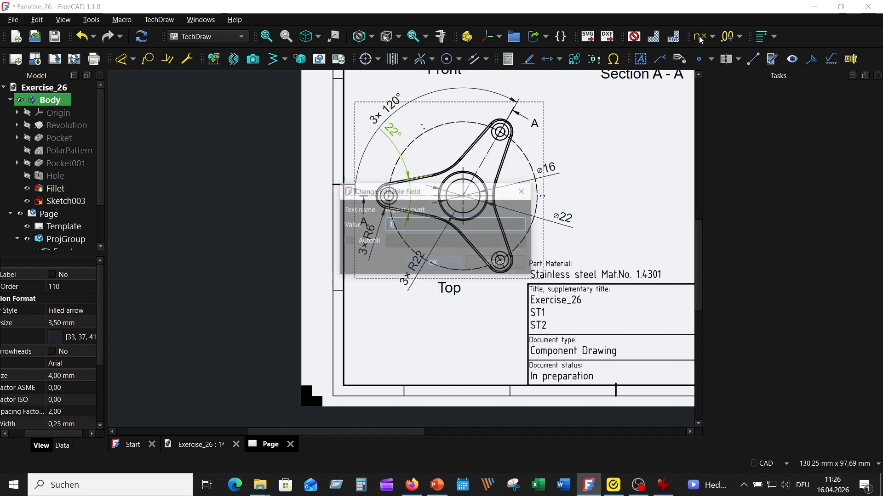
pyautogui.write('3')
pyautogui.press('Return')
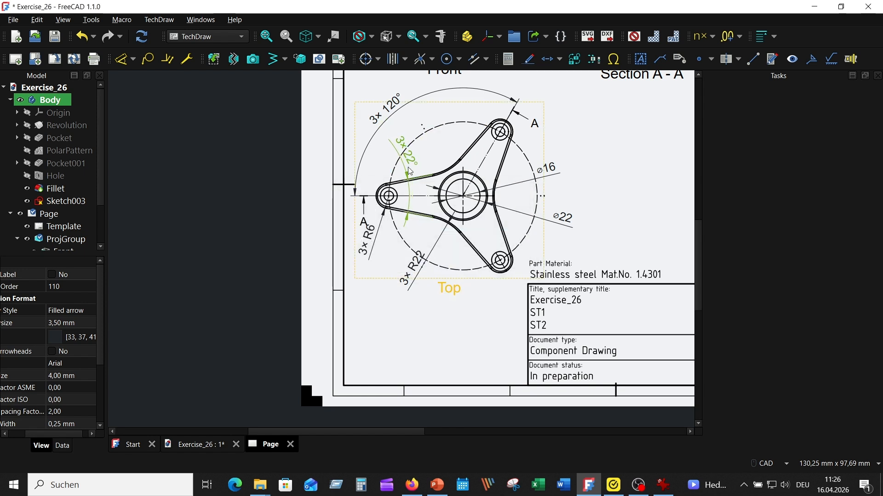
# - Move the fillet radius, arm-end radius and arm spacing angle dimensions closer to the part in the Top view
pyautogui.moveTo(411, 275); pyautogui.dragTo(425, 244)
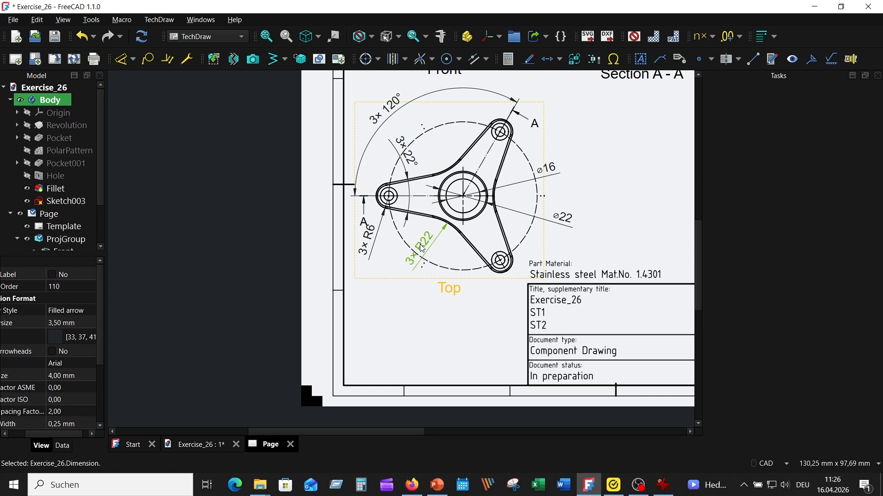
pyautogui.moveTo(368, 249); pyautogui.dragTo(373, 243)
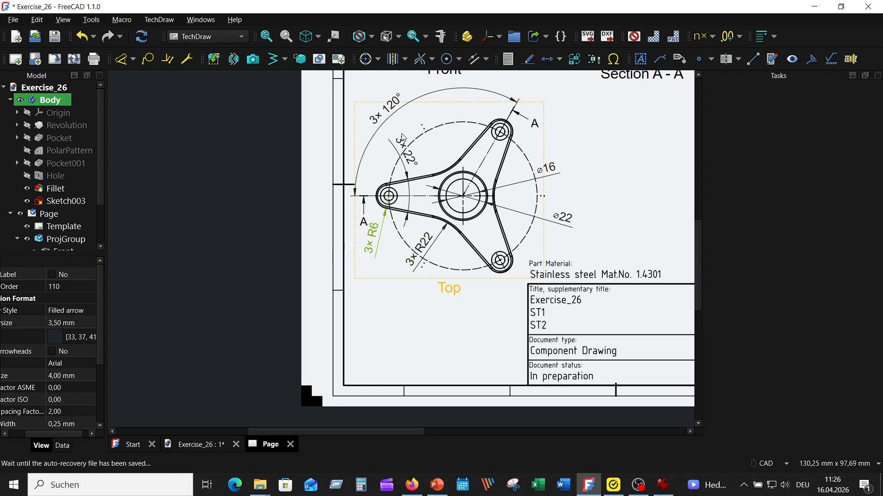
pyautogui.moveTo(387, 106); pyautogui.dragTo(390, 123)
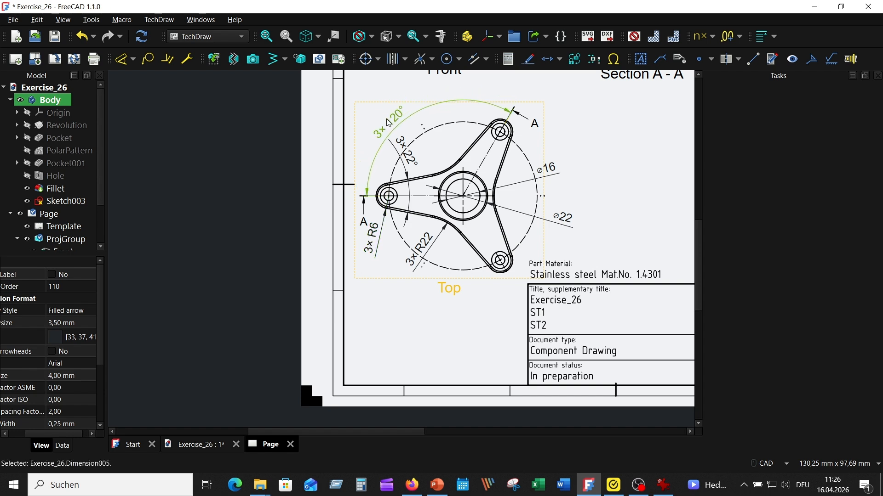
# - Try to add a diameter dimension between the two vertical edges of the left counterbore in Section A - A
pyautogui.scroll(1, 604, 184)
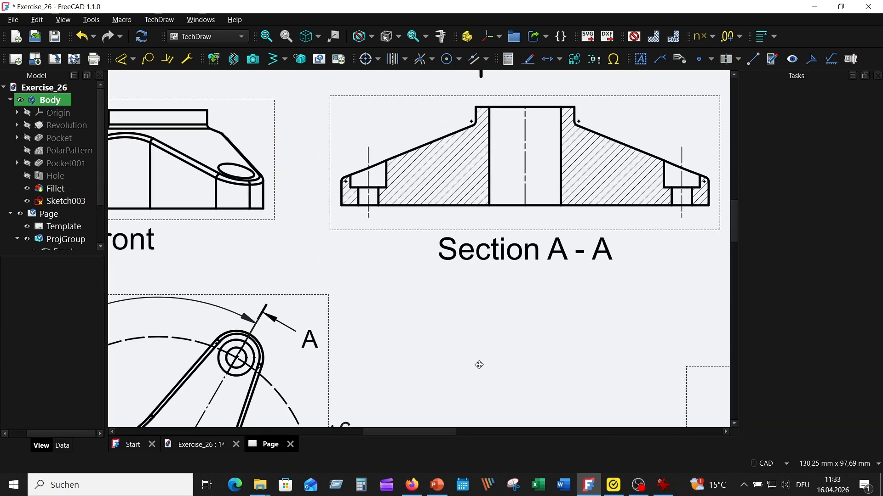
pyautogui.scroll(1, 468, 359)
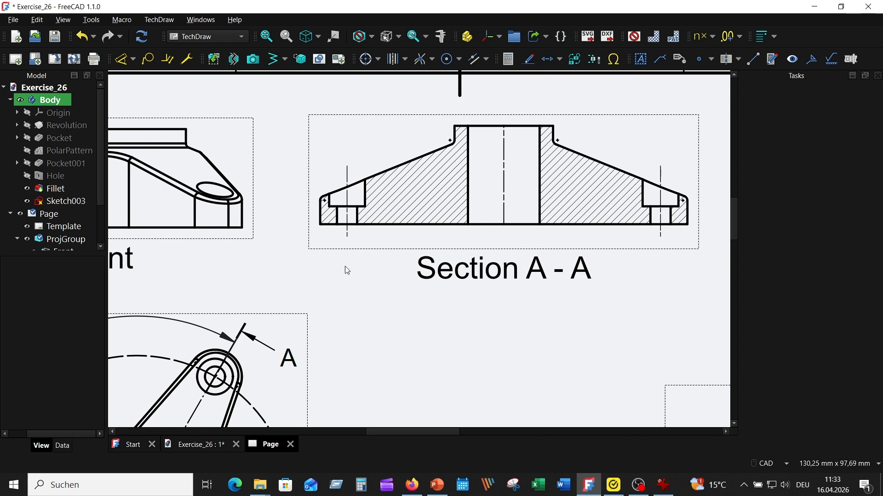
pyautogui.click(330, 202)
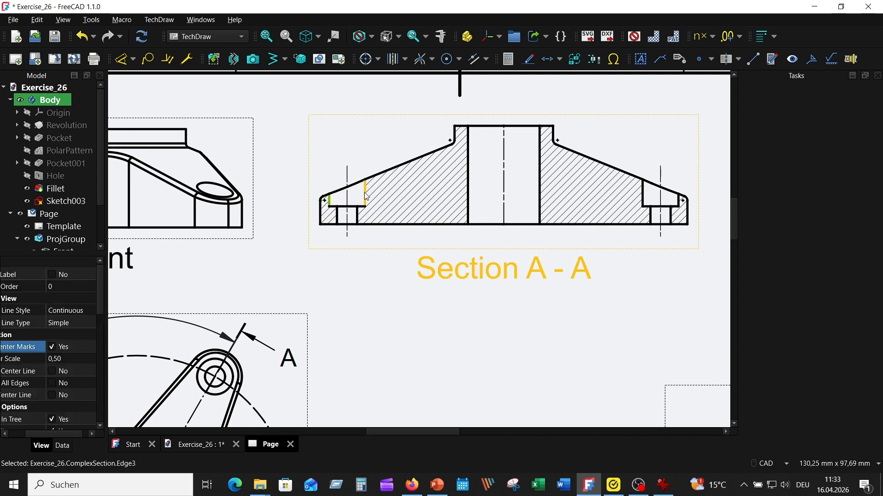
pyautogui.keyDown('ctrl'); pyautogui.click(366, 197); pyautogui.keyUp('ctrl')
pyautogui.click(132, 59)
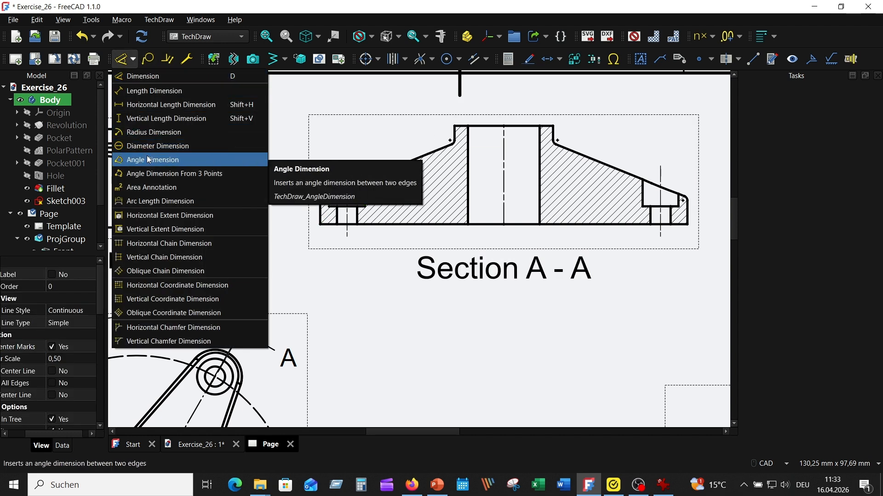
pyautogui.click(174, 146)
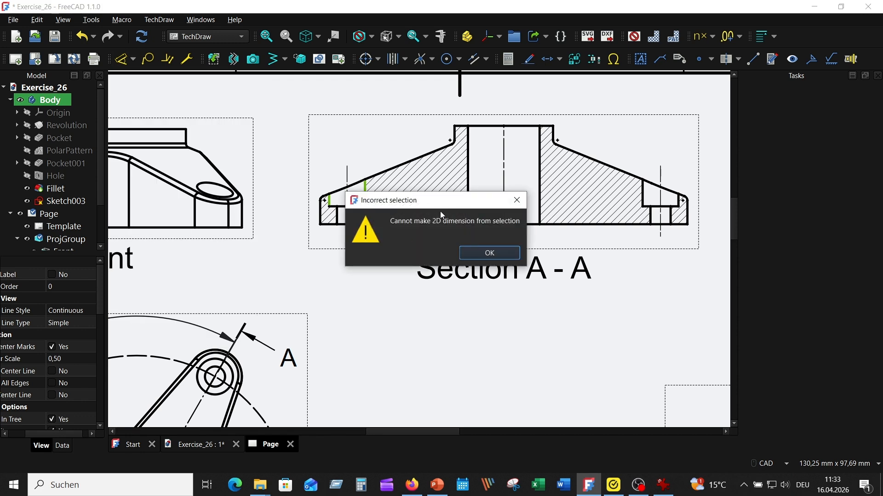
pyautogui.click(490, 252)
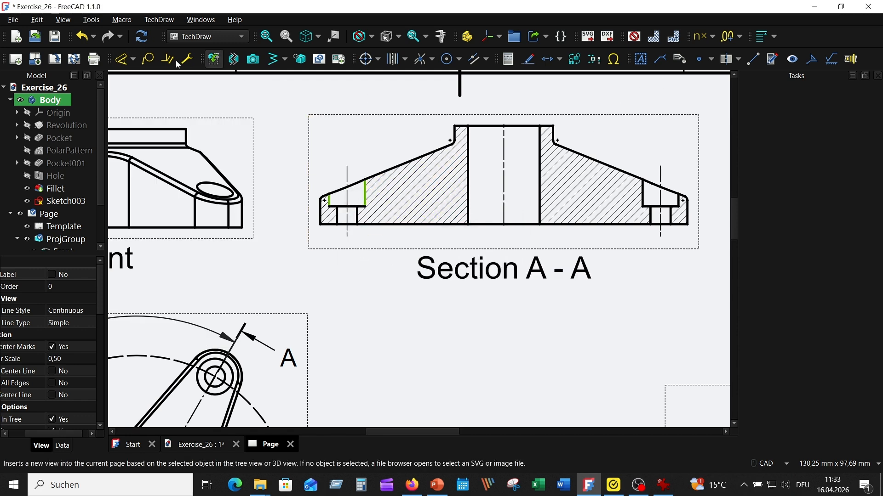
# - Dimension the widths of the left counterbore and the through hole below it in Section A - A
pyautogui.click(123, 60)
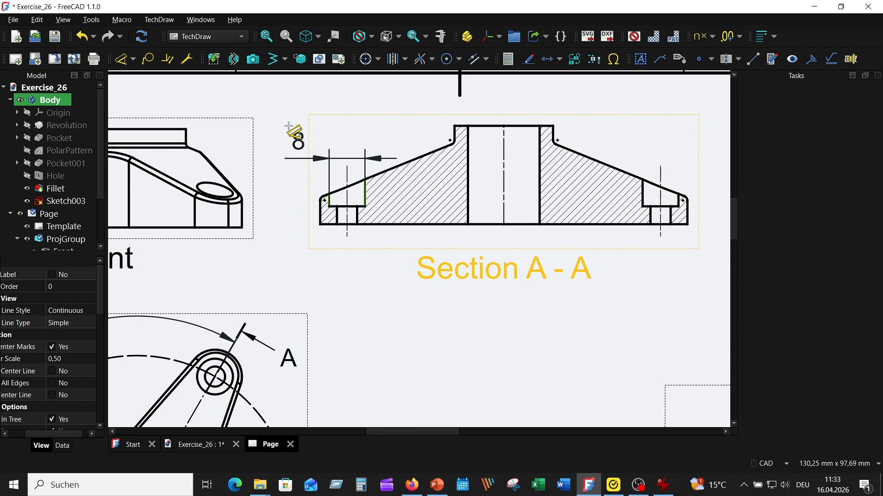
pyautogui.click(289, 125)
pyautogui.click(358, 217)
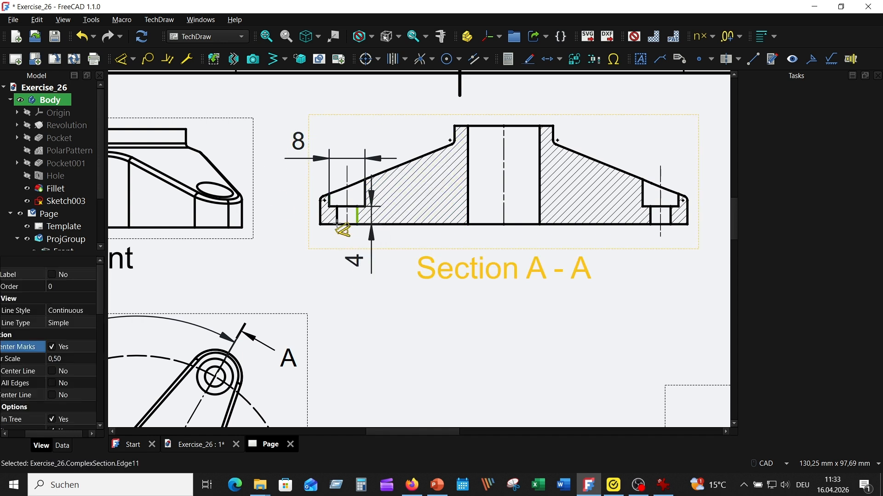
pyautogui.click(337, 216)
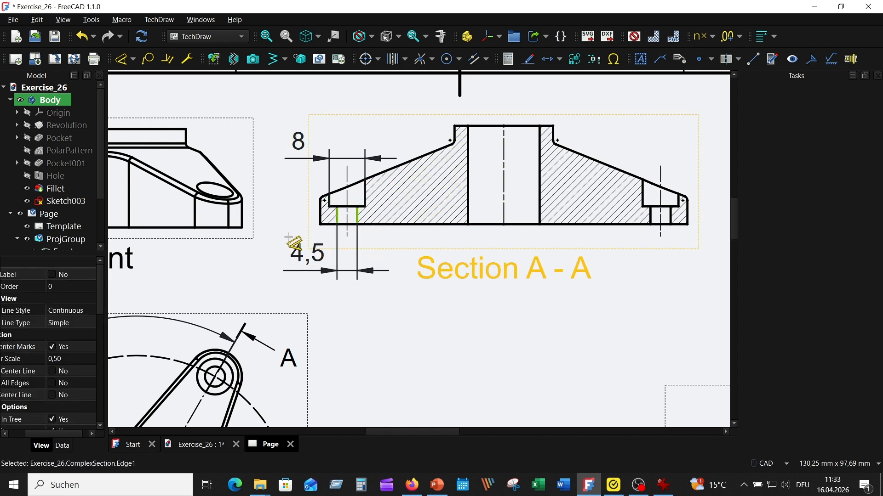
pyautogui.click(289, 241)
# - Dimension the horizontal distances from the bore centerline to the left hole's centerline and to the right outer edge in Section A - A
pyautogui.click(504, 213)
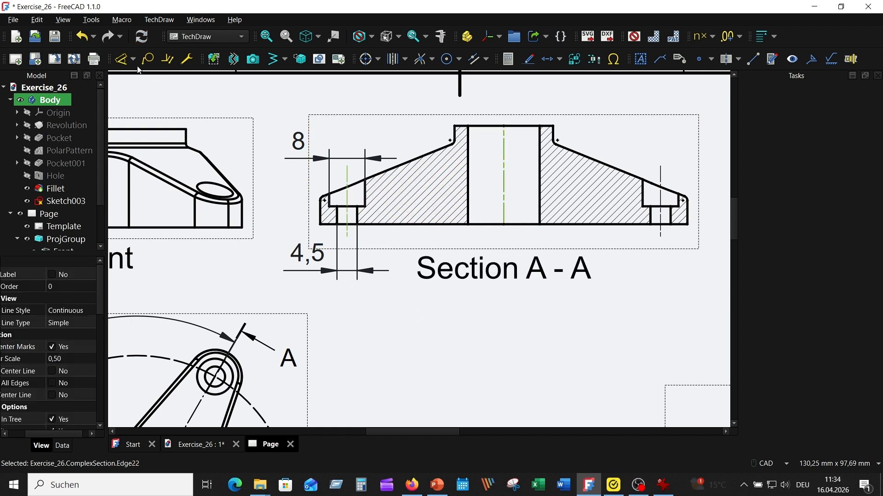
pyautogui.click(126, 59)
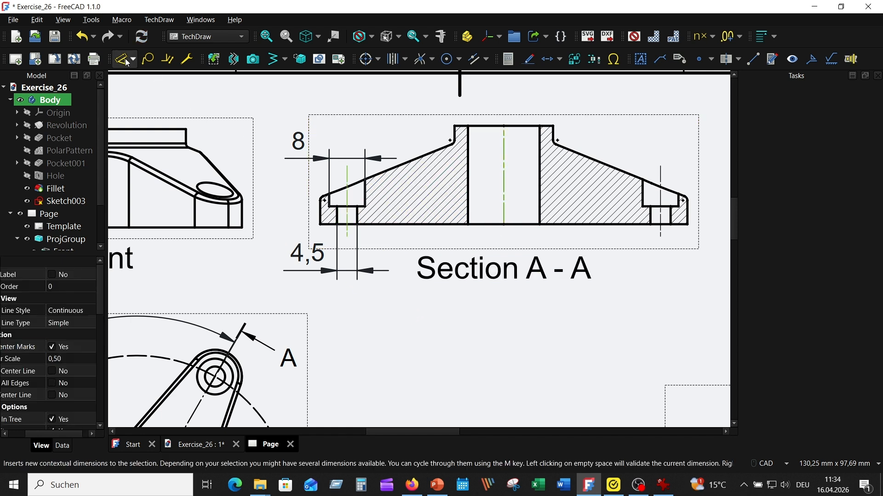
pyautogui.click(402, 226)
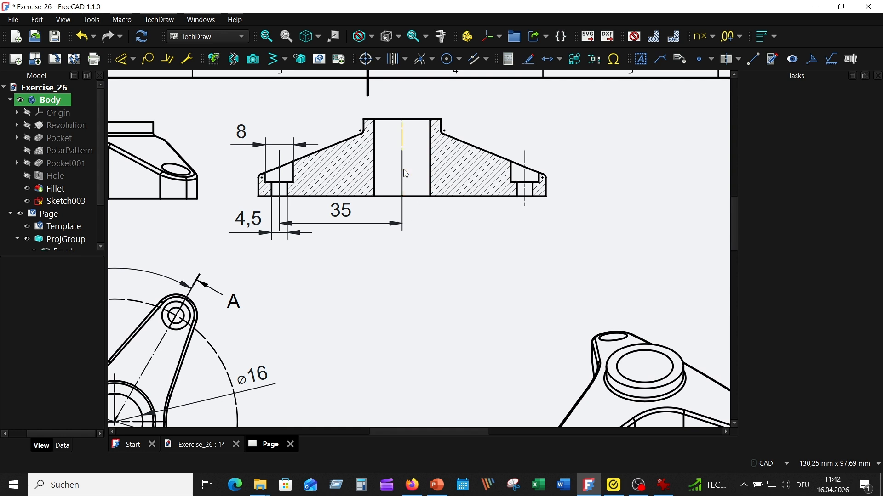
pyautogui.click(403, 171)
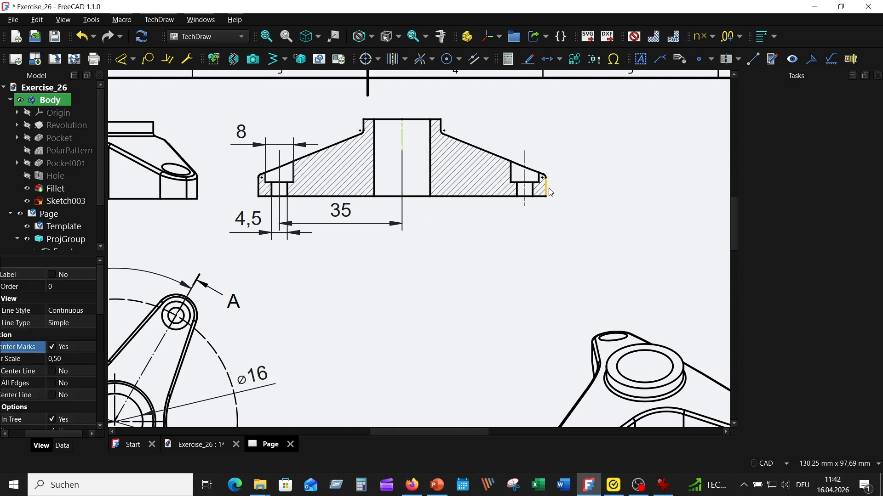
pyautogui.click(124, 60)
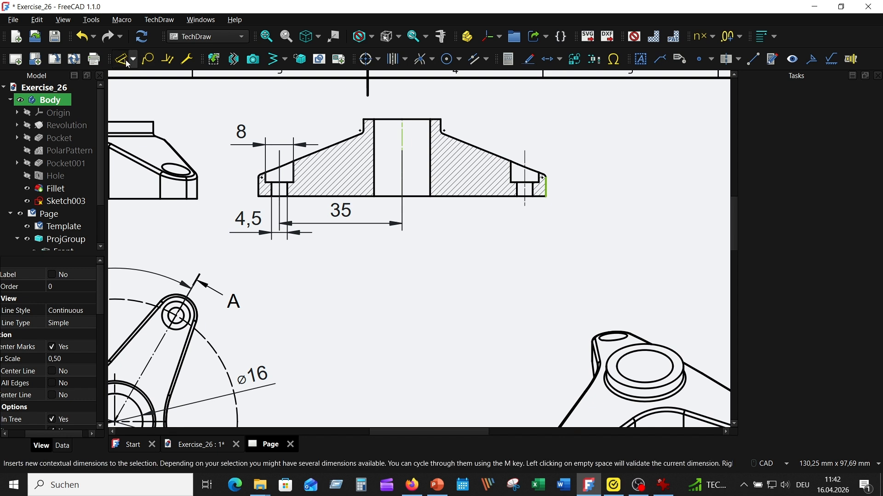
pyautogui.click(453, 196)
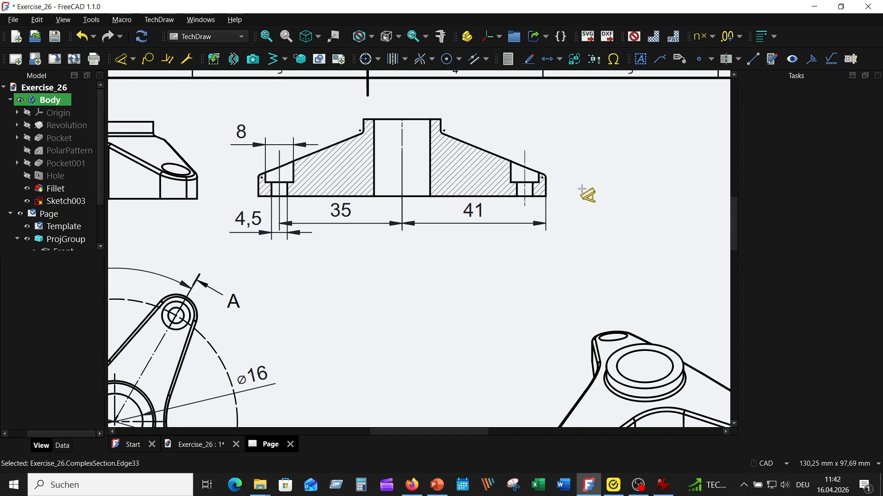
pyautogui.scroll(3, 566, 189)
pyautogui.click(497, 184)
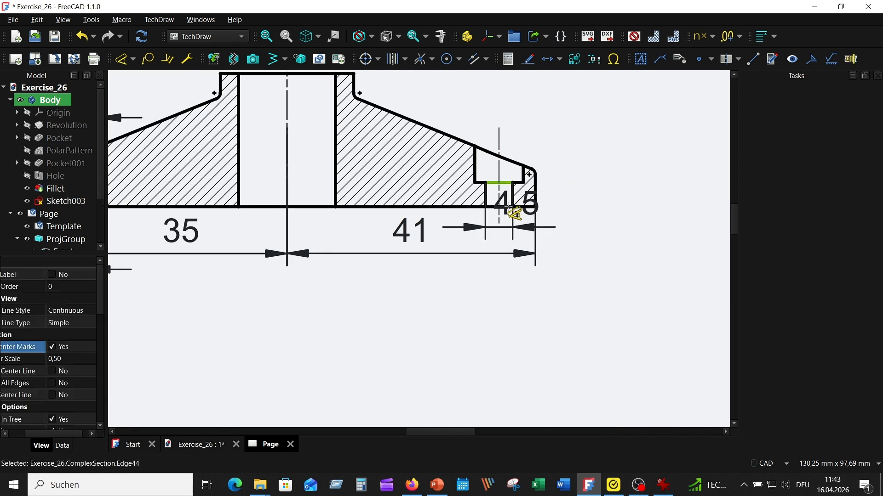
pyautogui.click(504, 201)
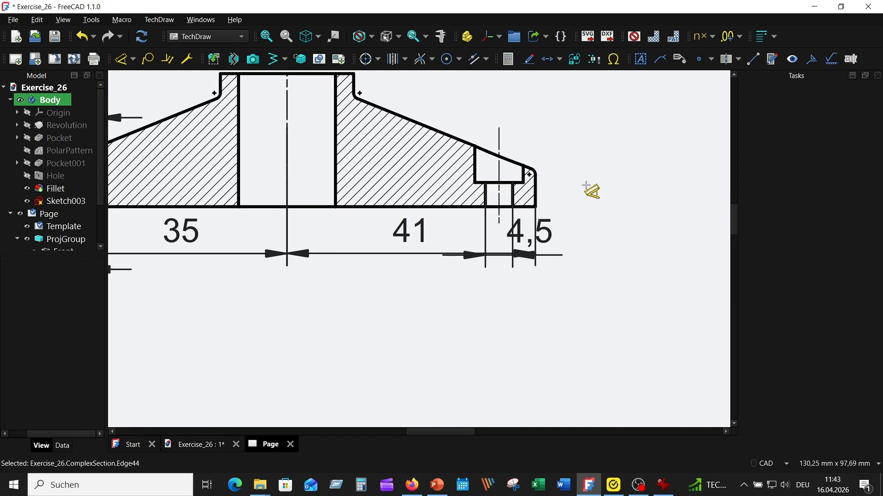
pyautogui.click(511, 207)
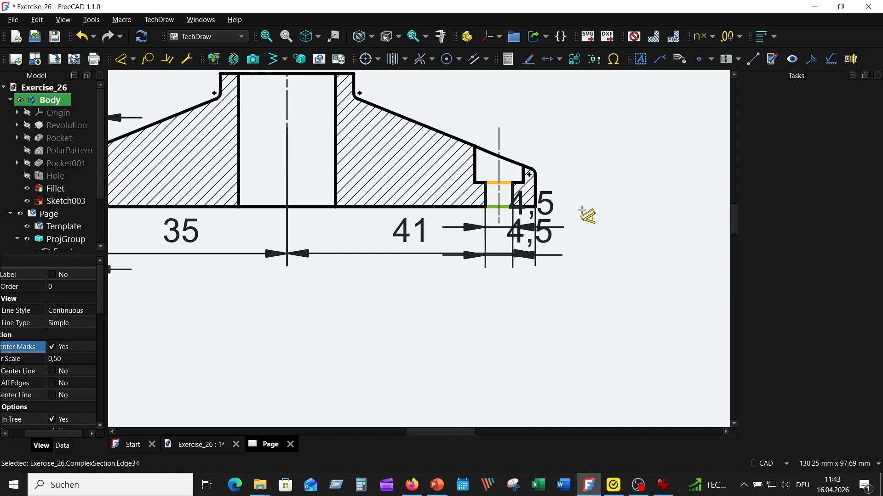
pyautogui.press('Escape')
pyautogui.click(559, 237)
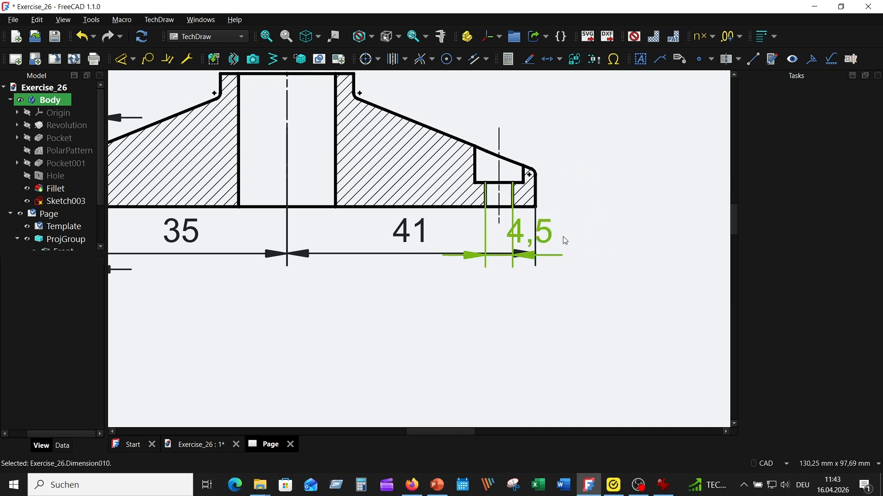
pyautogui.press('Delete')
# - Dimension the vertical distance between the right counterbore's floor and the part's underside in Section A - A
pyautogui.click(502, 207)
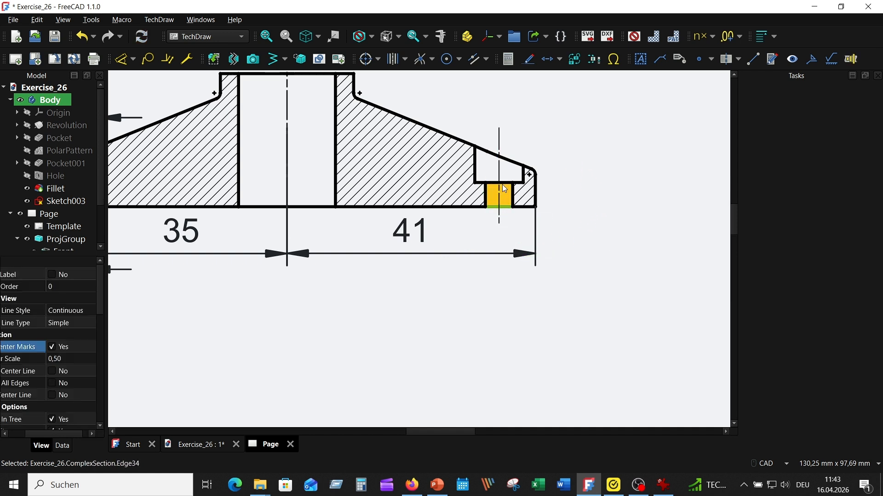
pyautogui.keyDown('ctrl'); pyautogui.click(500, 184); pyautogui.keyUp('ctrl')
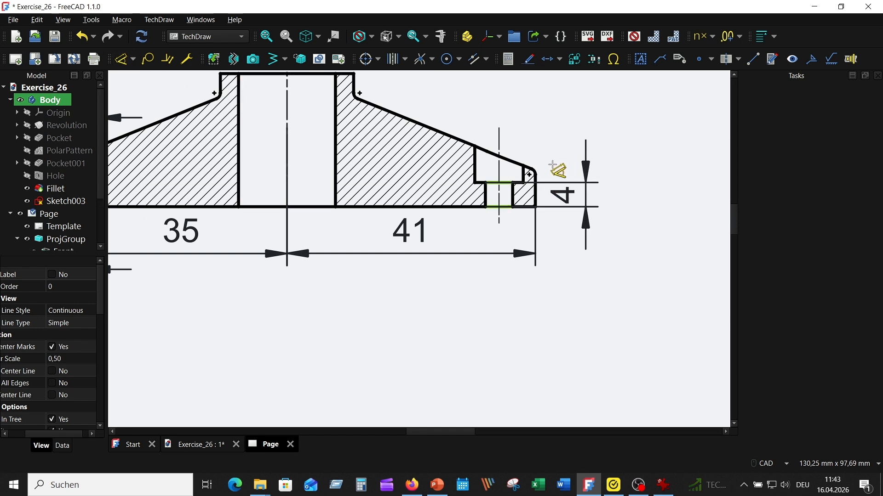
pyautogui.click(561, 173)
# - Dimension the angle between the hub's right vertical side and the right sloped top edge in Section A - A
pyautogui.scroll(-5, 618, 228)
pyautogui.scroll(4, 610, 236)
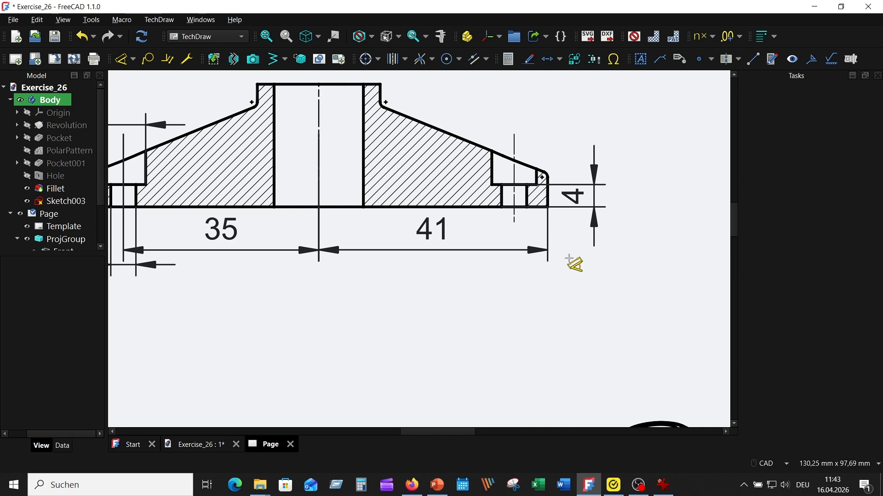
pyautogui.scroll(-3, 569, 257)
pyautogui.scroll(4, 522, 207)
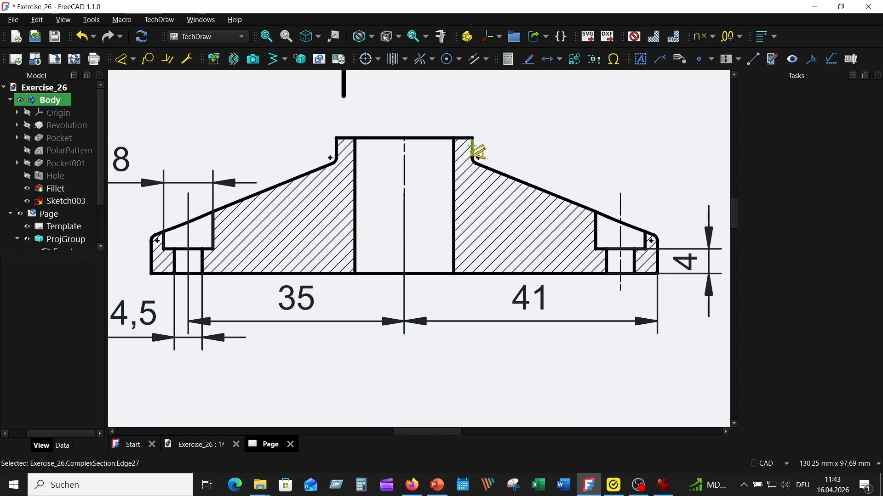
pyautogui.click(536, 185)
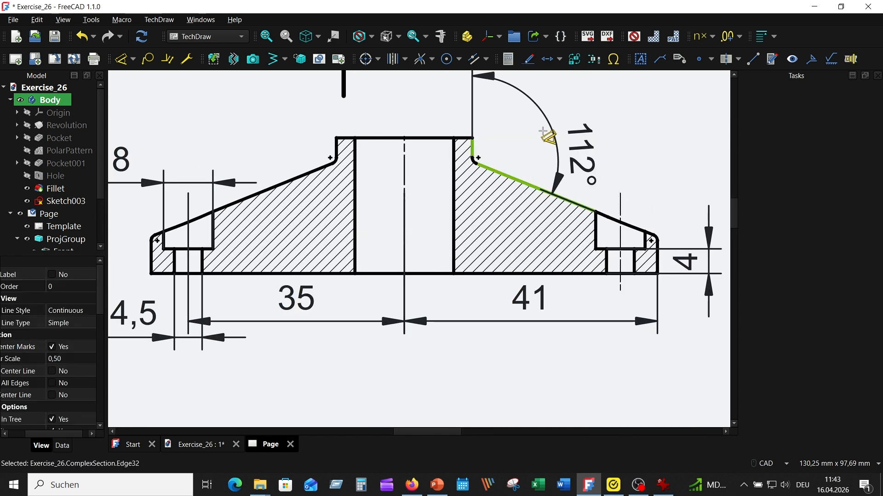
pyautogui.click(516, 125)
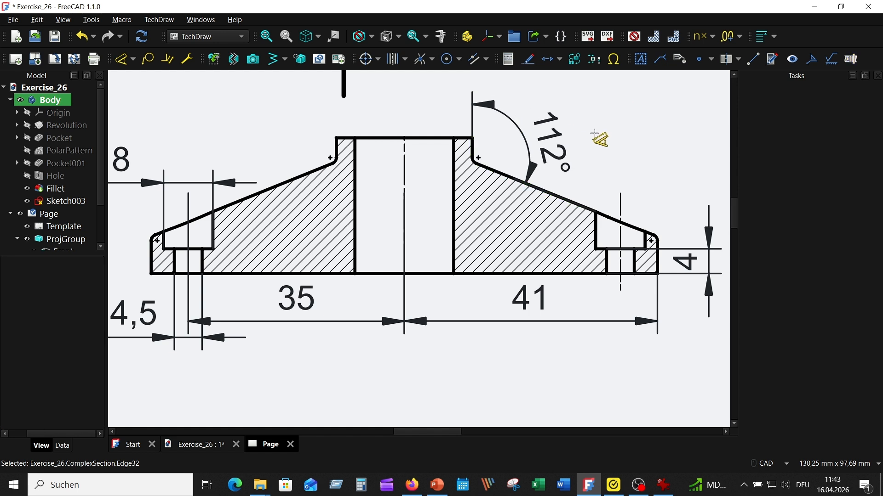
# - Dimension the hub's outer width above Section A - A, between its left and right vertical sides
pyautogui.click(472, 146)
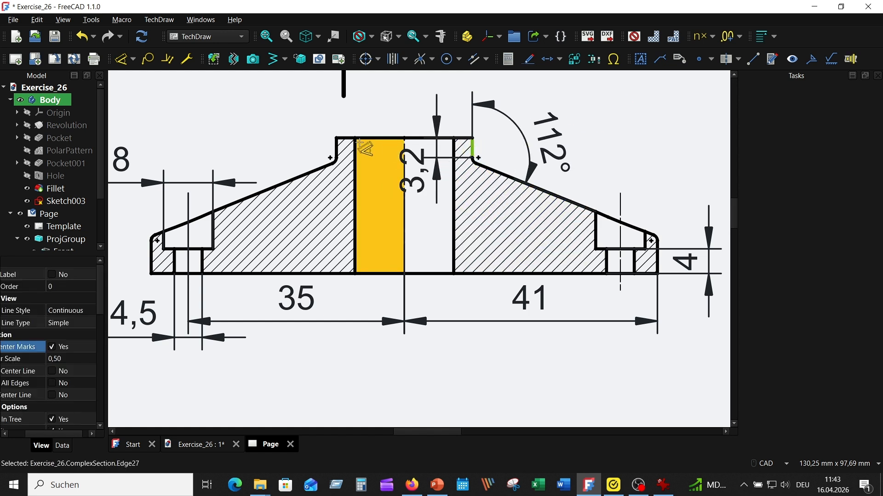
pyautogui.click(336, 146)
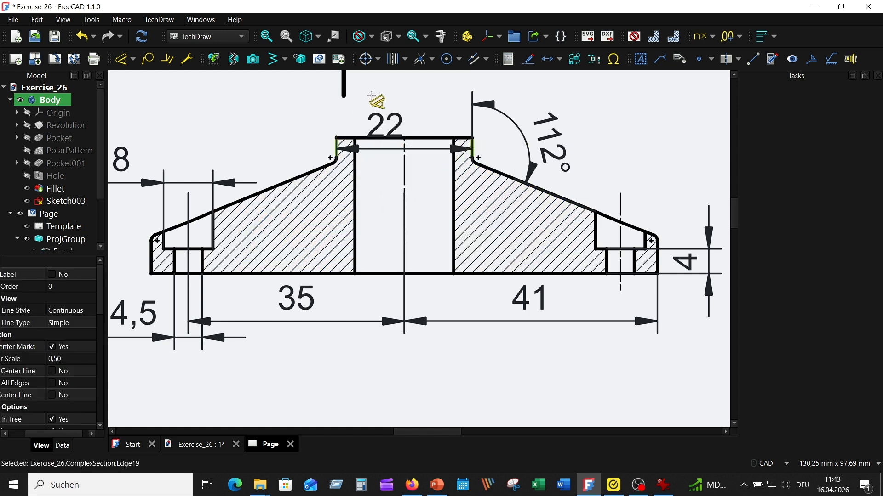
pyautogui.click(385, 74)
# - Add a radius dimension to the fillet between the hub and the left slope, placed above the slope
pyautogui.scroll(-2, 577, 108)
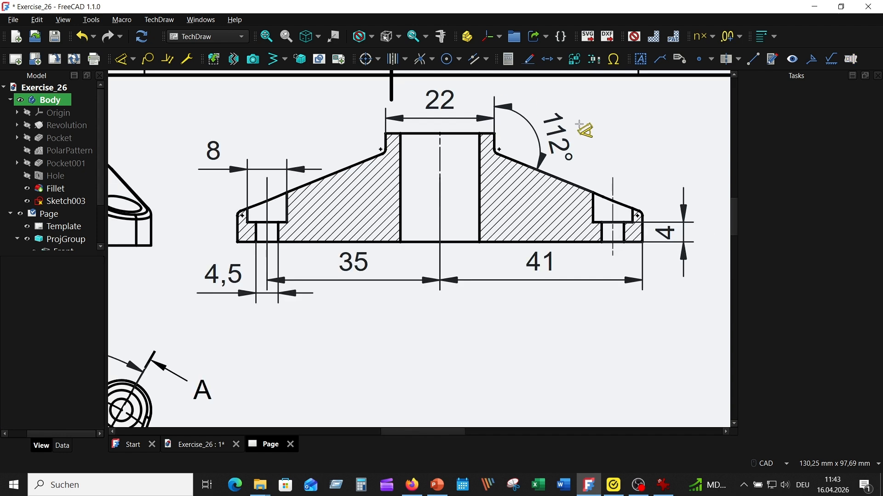
pyautogui.scroll(4, 361, 173)
pyautogui.click(300, 161)
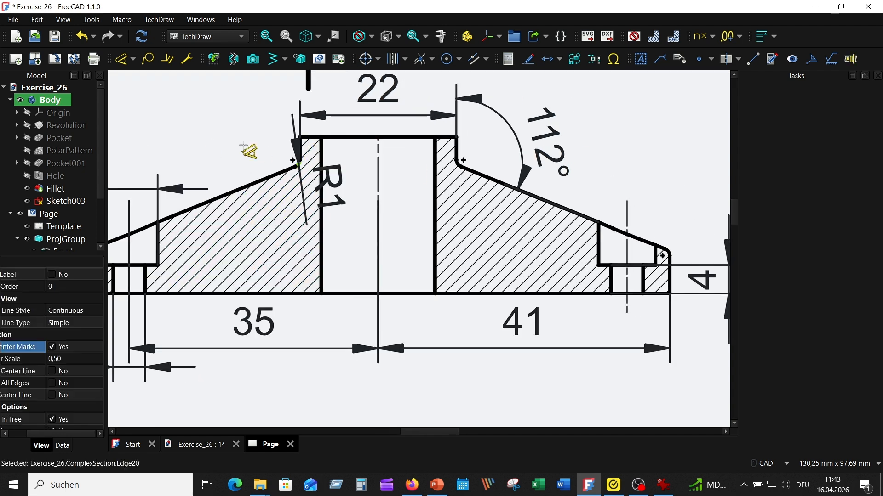
pyautogui.click(199, 112)
# - Add a radius dimension to the rounded upper corner at the right end of Section A - A, placed above the corner
pyautogui.scroll(-1, 618, 196)
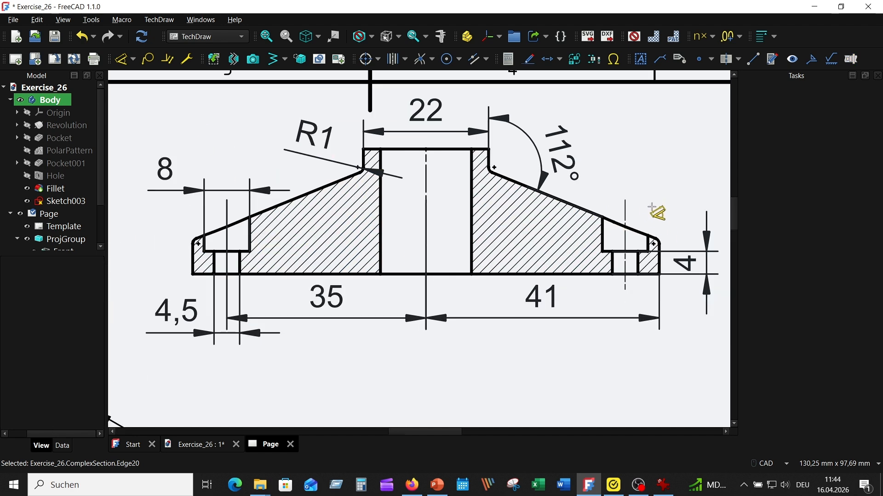
pyautogui.scroll(3, 660, 239)
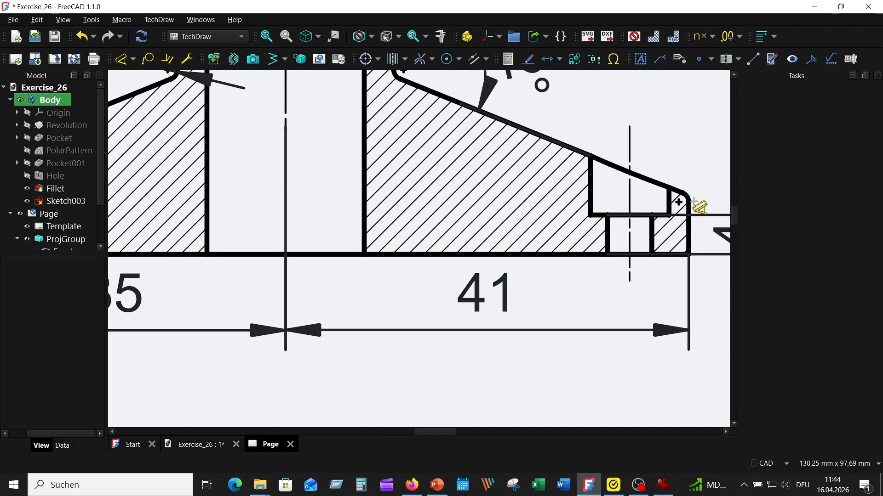
pyautogui.moveTo(675, 197); pyautogui.dragTo(521, 216, button='middle')
pyautogui.click(514, 212)
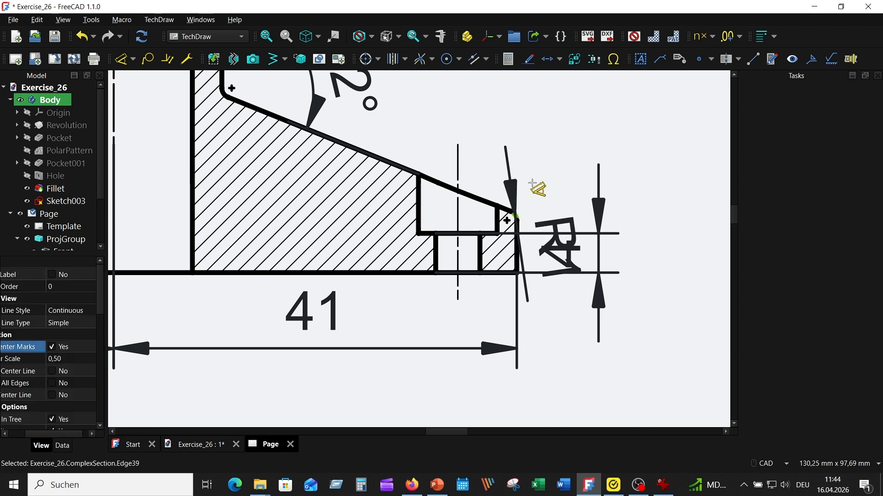
pyautogui.click(533, 108)
# - Insert a diameter symbol prefix on the through hole, counterbore and hub width dimensions in Section A - A
pyautogui.scroll(-3, 655, 281)
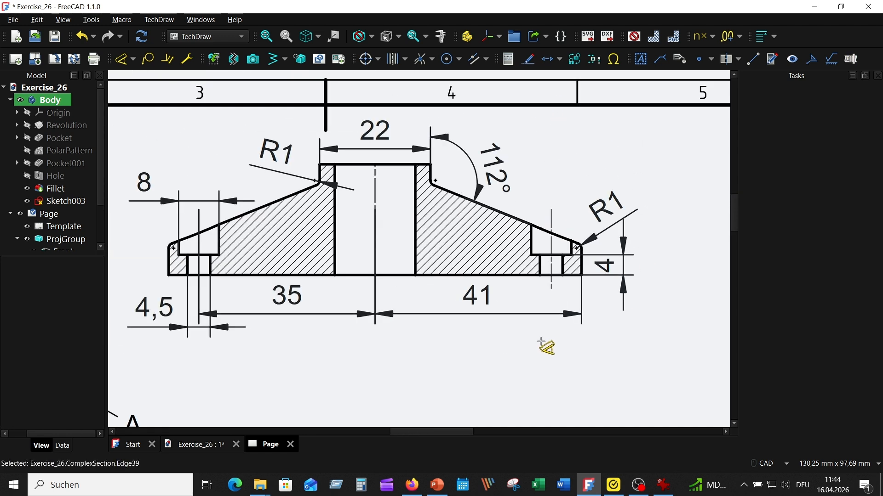
pyautogui.moveTo(432, 339)
pyautogui.mouseDown(button='middle')
pyautogui.moveTo(526, 323)
pyautogui.moveTo(507, 343)
pyautogui.mouseUp(button='middle')
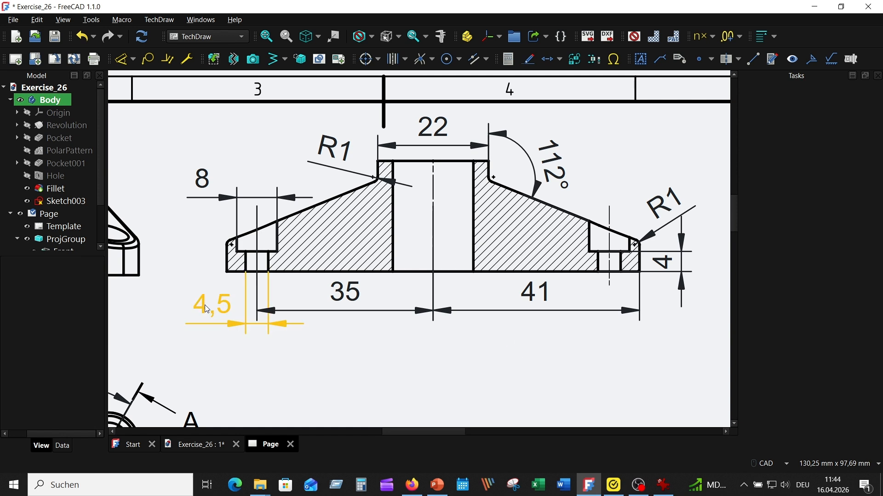
pyautogui.click(234, 327)
pyautogui.click(712, 40)
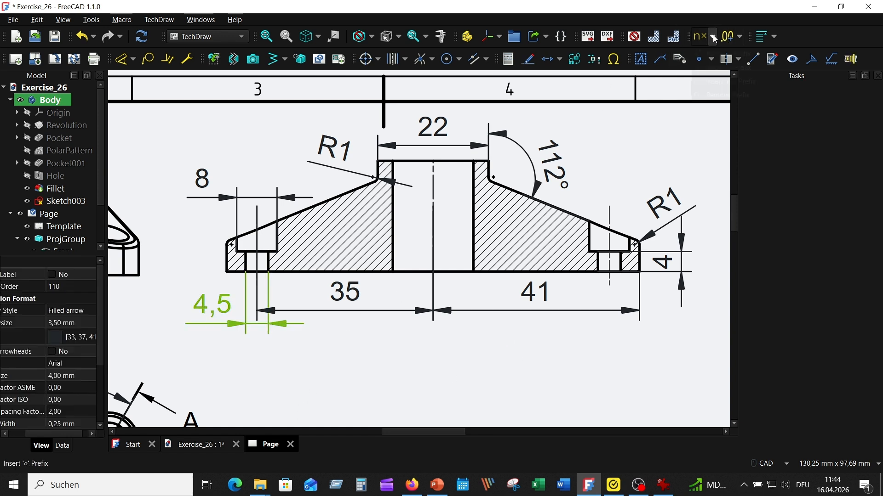
pyautogui.click(716, 58)
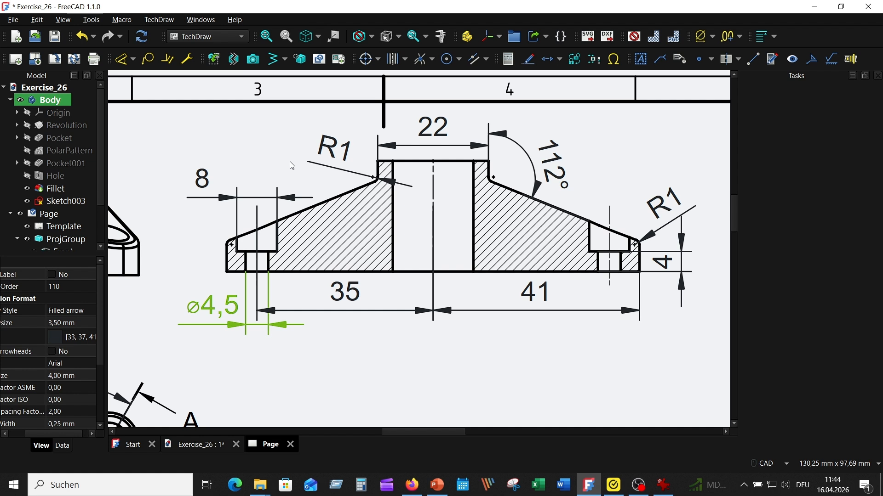
pyautogui.click(203, 179)
pyautogui.click(702, 36)
pyautogui.click(442, 131)
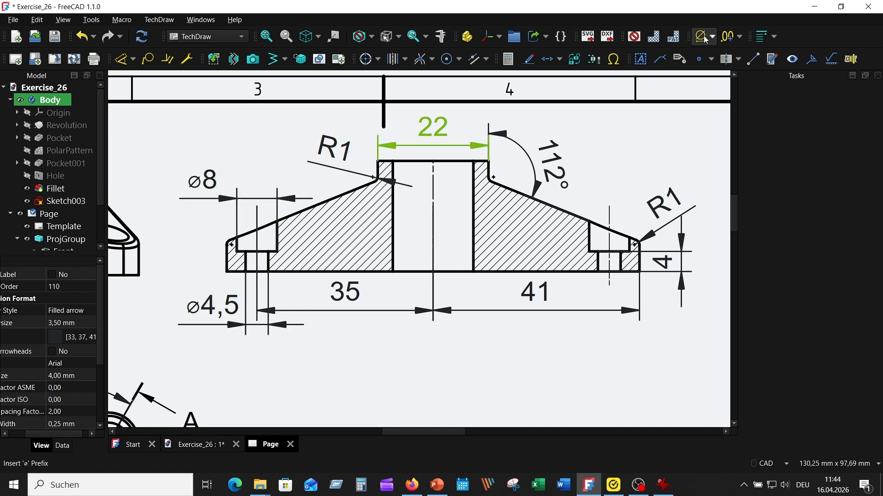
pyautogui.click(702, 36)
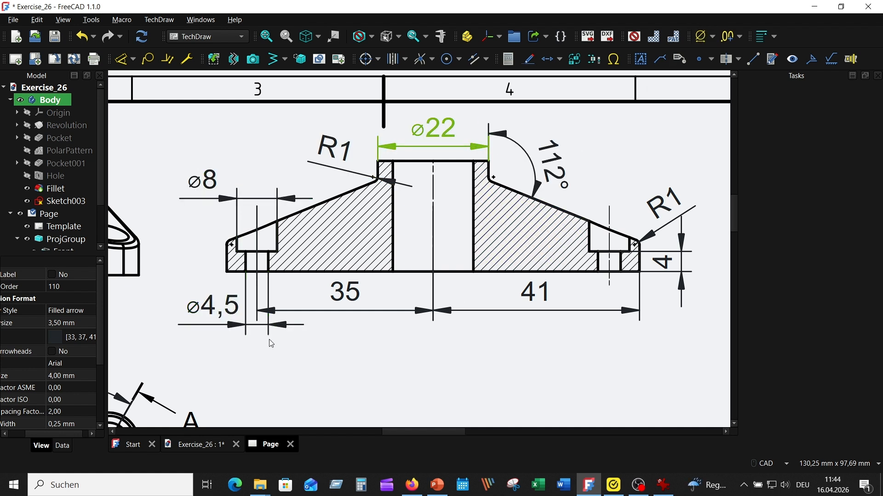
# - Insert a repeat count prefix of 3× on the left counterbore's diameter dimension
pyautogui.click(209, 181)
pyautogui.click(712, 36)
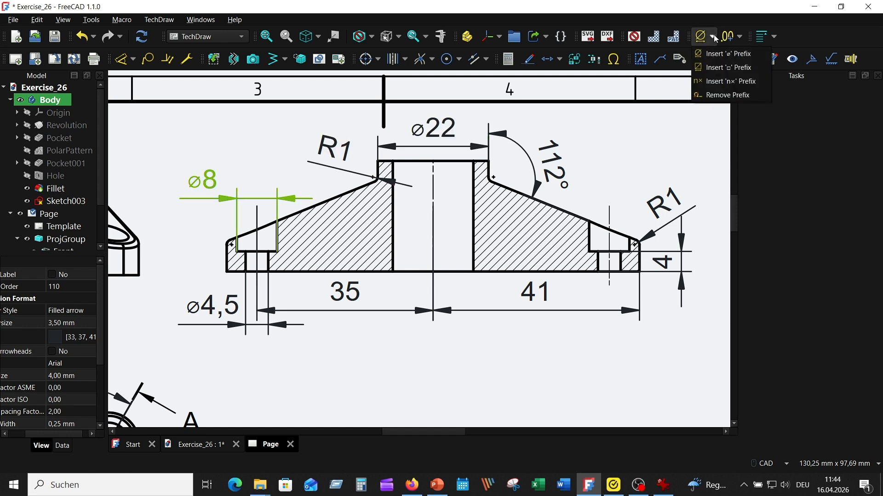
pyautogui.click(721, 82)
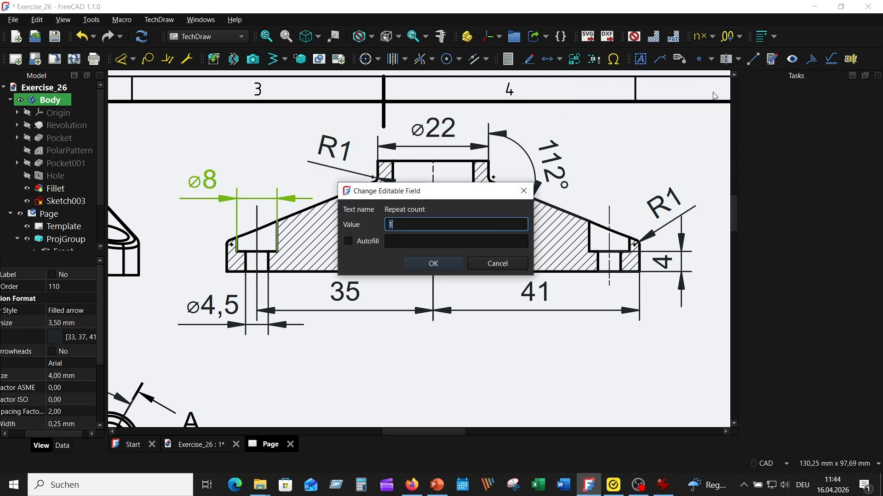
pyautogui.click(439, 267)
# - Insert a repeat count prefix of 3× on the ⌀4,5 through hole dimension and shift that dimension slightly outward
pyautogui.click(213, 305)
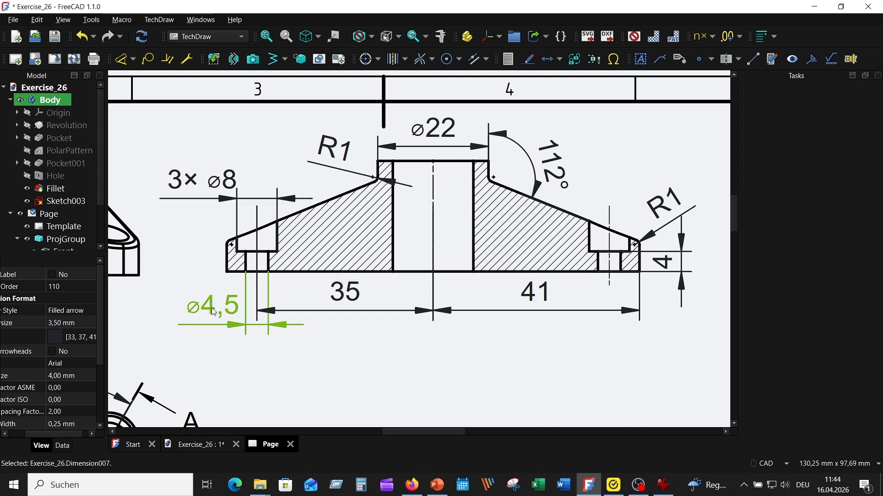
pyautogui.click(702, 39)
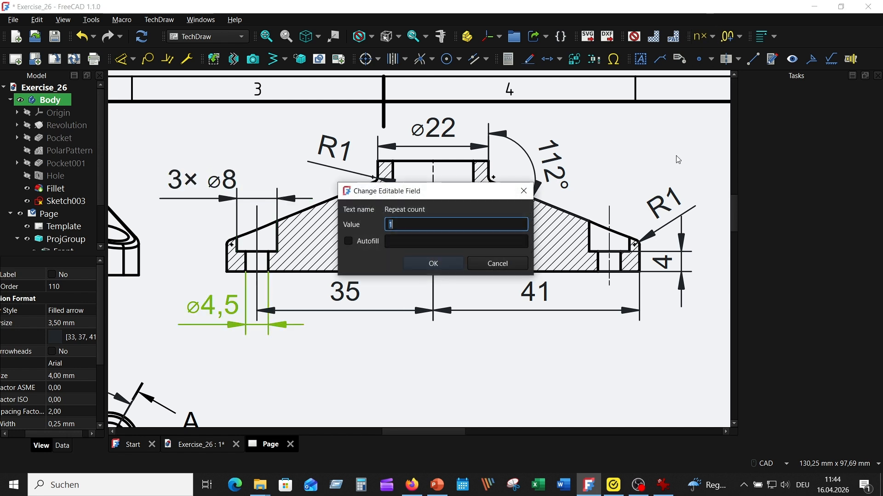
pyautogui.click(432, 264)
pyautogui.moveTo(207, 311); pyautogui.dragTo(188, 308)
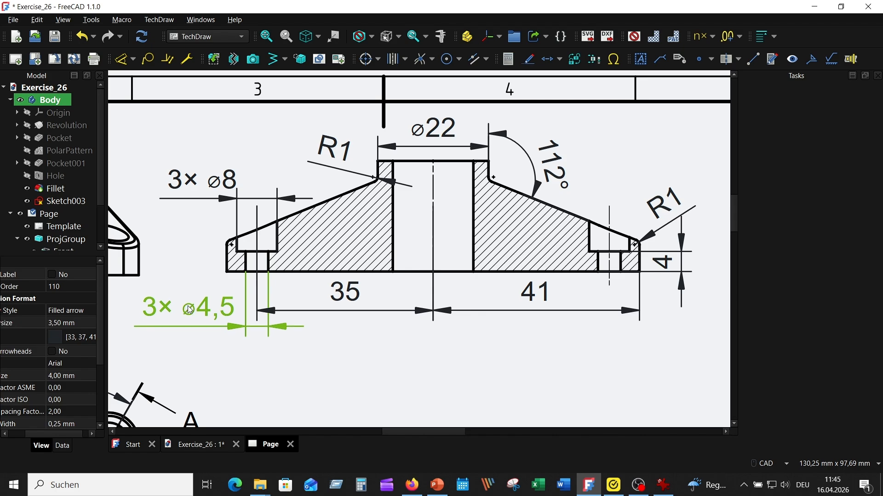
pyautogui.click(346, 354)
pyautogui.scroll(-3, 376, 333)
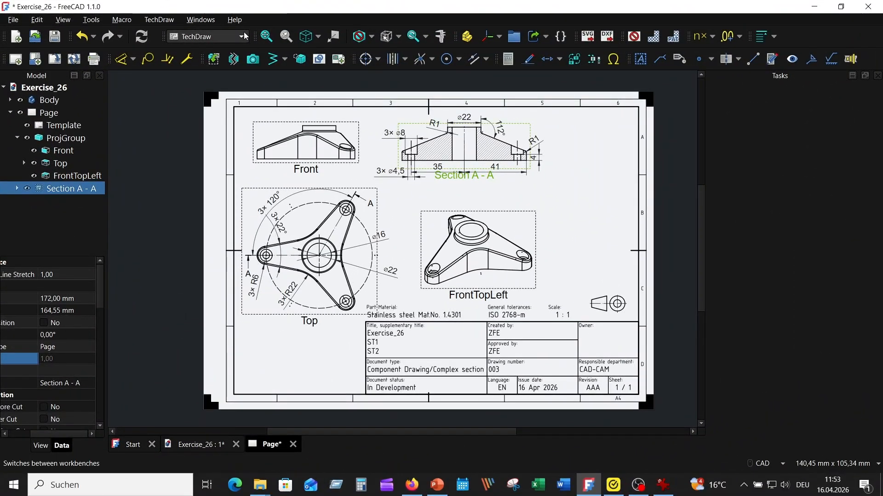
# - Switch to the Part Design workbench, activate the Body and show the model unselected in isometric view
pyautogui.click(242, 36)
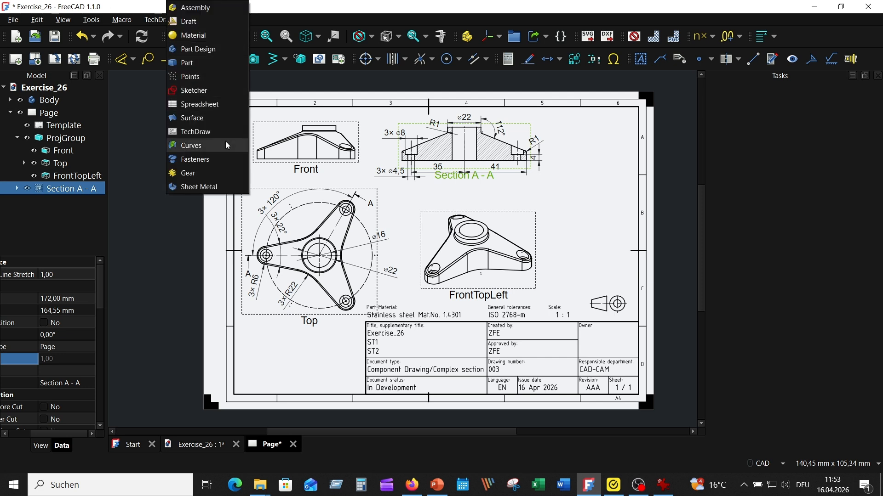
pyautogui.click(213, 49)
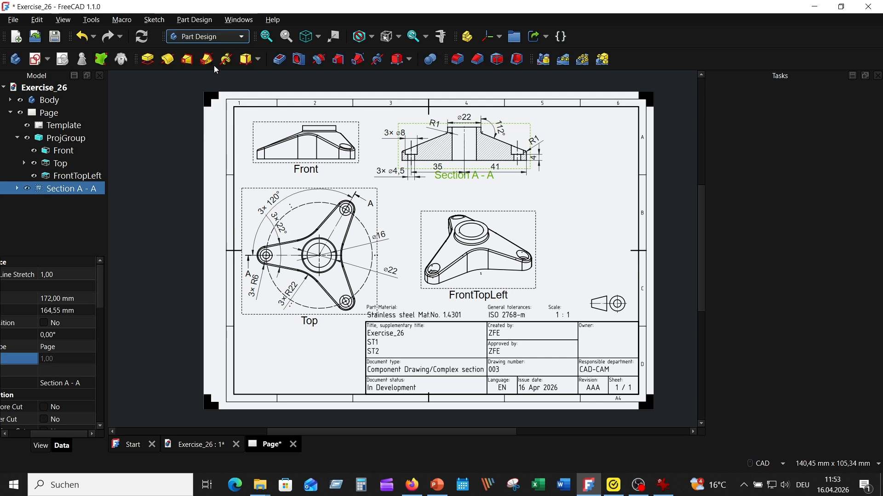
pyautogui.doubleClick(56, 103)
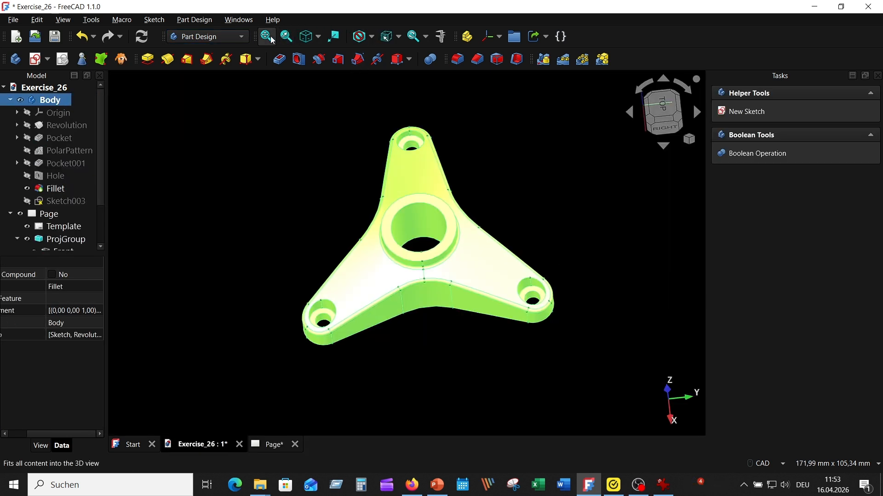
pyautogui.click(306, 36)
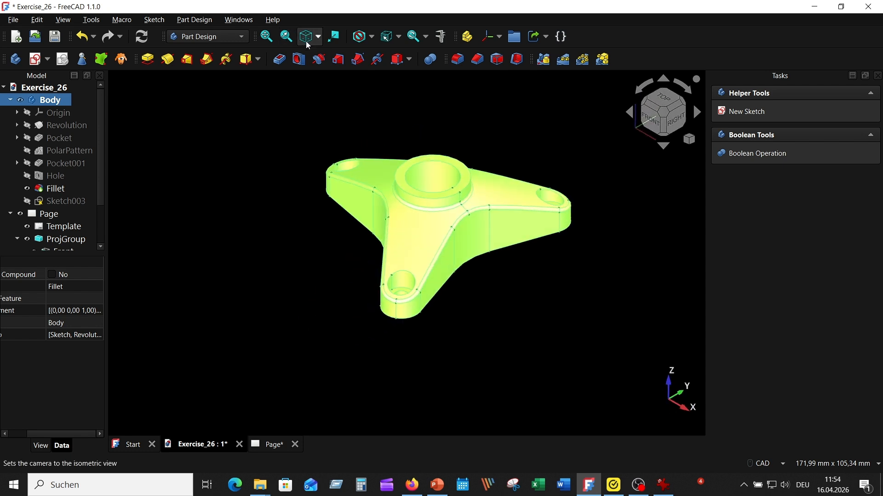
pyautogui.click(532, 312)
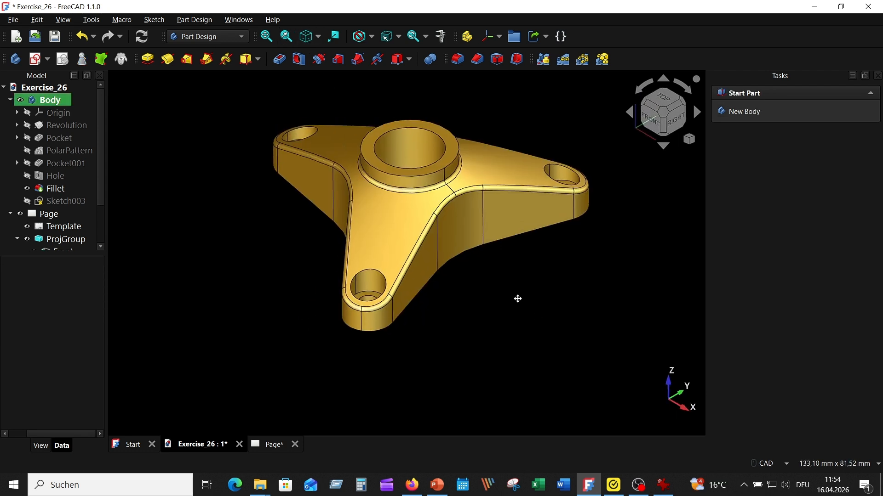
# - Return to the TechDraw workbench, reopen the Page and insert the active 3D view on it with no background
pyautogui.click(240, 34)
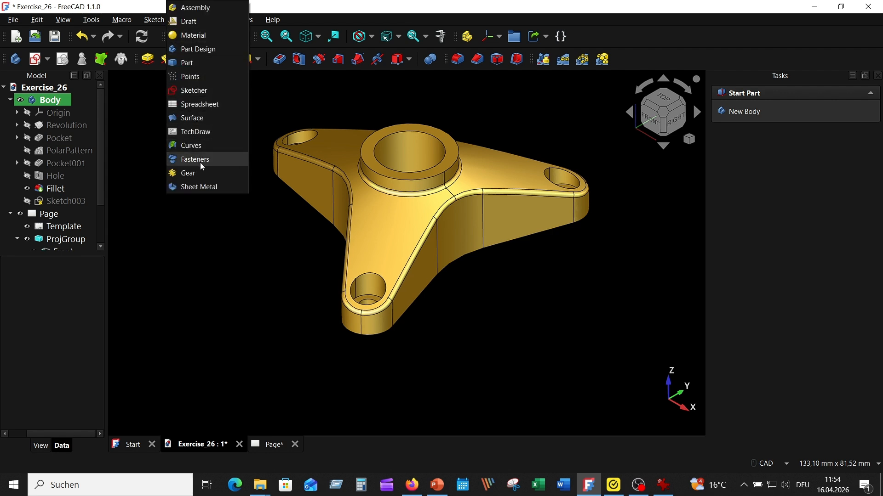
pyautogui.click(201, 131)
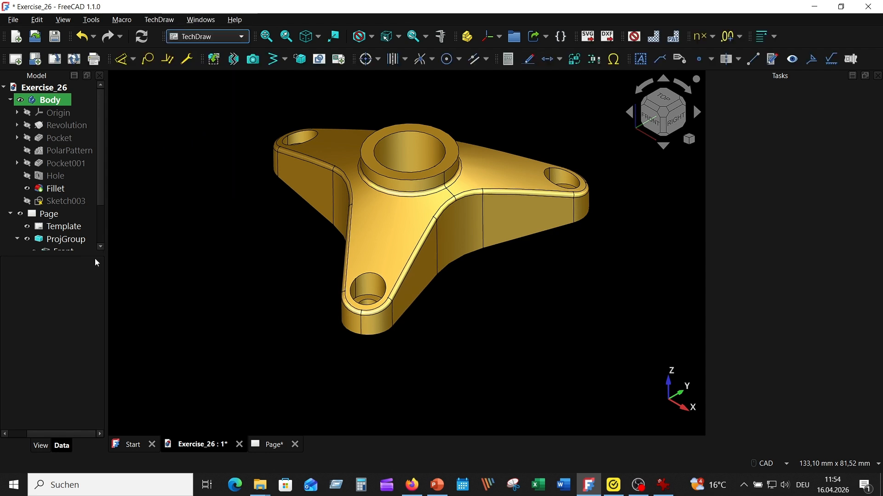
pyautogui.click(51, 218)
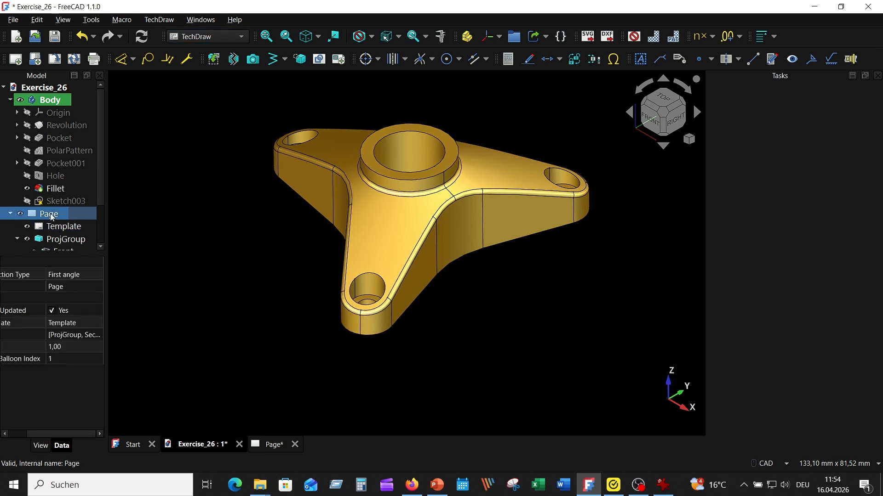
pyautogui.doubleClick(52, 216)
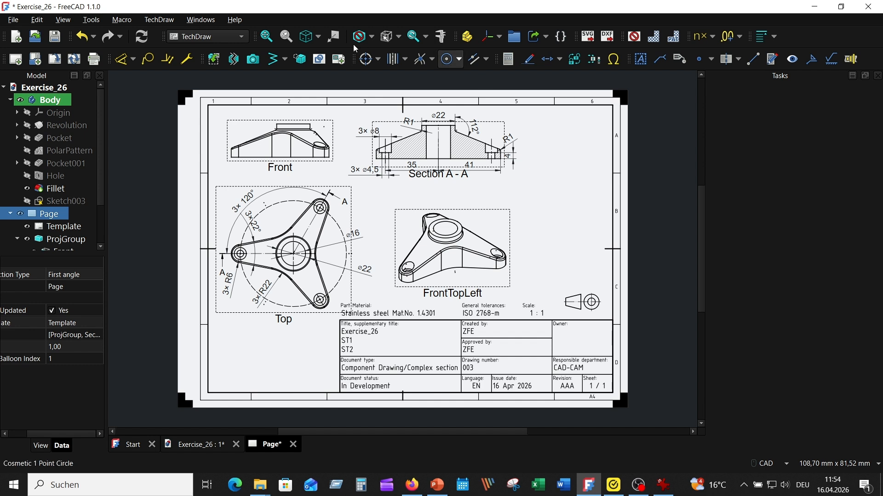
pyautogui.click(254, 59)
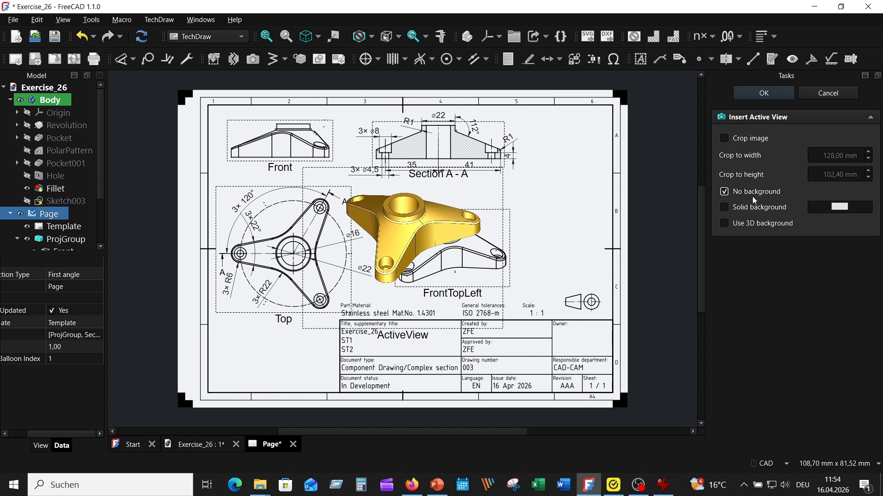
pyautogui.click(771, 96)
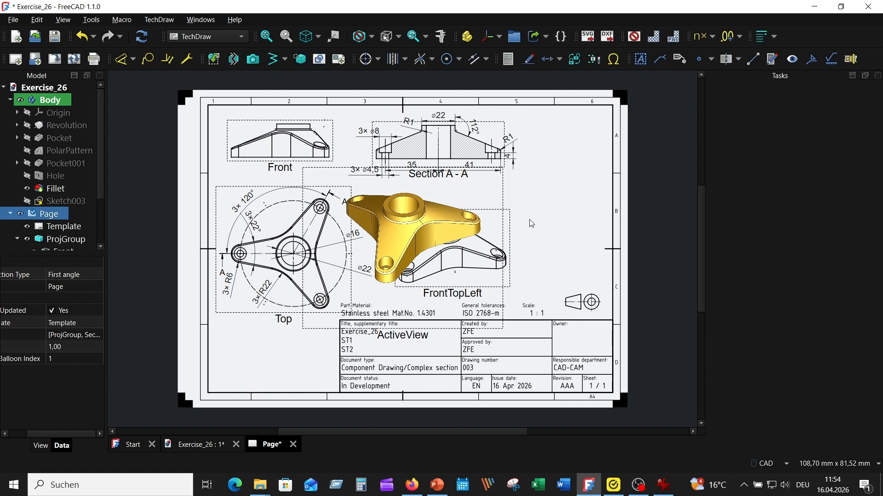
# - Move the ActiveView image to the free area right of the FrontTopLeft view and shift FrontTopLeft slightly left
pyautogui.moveTo(506, 201); pyautogui.dragTo(655, 192)
pyautogui.moveTo(509, 283); pyautogui.dragTo(525, 278)
pyautogui.click(398, 246)
pyautogui.moveTo(398, 246); pyautogui.dragTo(385, 246)
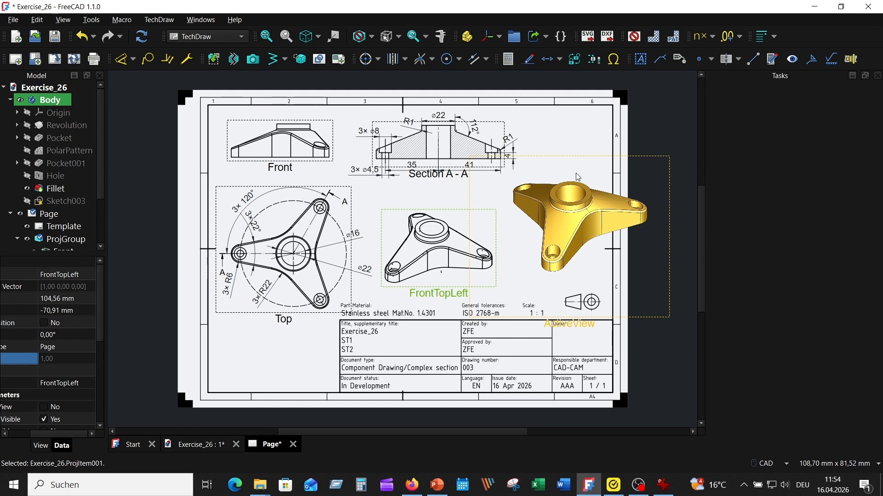
# - Set the ActiveView image's scale to 0,5 and reposition it beside the FrontTopLeft view above the title block
pyautogui.click(502, 224)
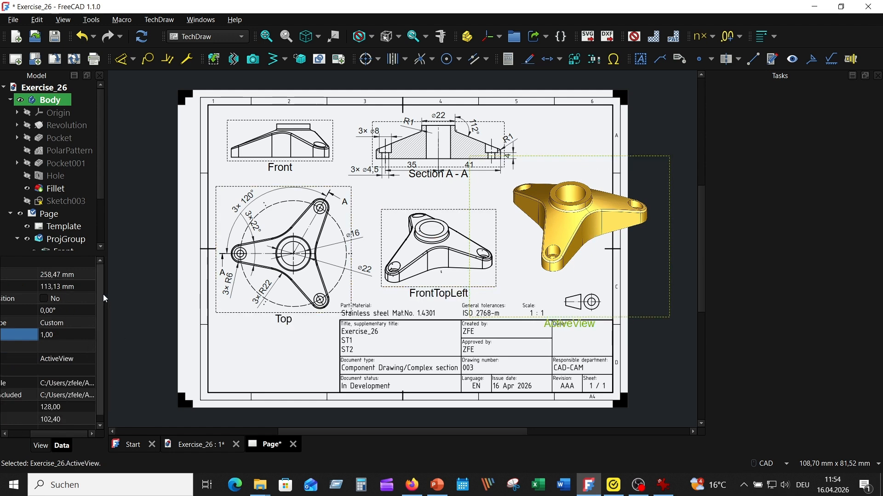
pyautogui.moveTo(128, 266); pyautogui.dragTo(147, 267)
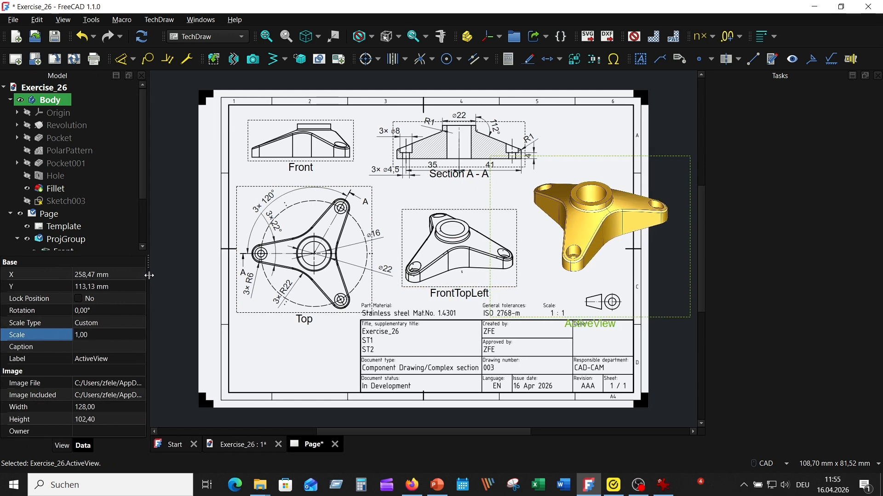
pyautogui.click(97, 335)
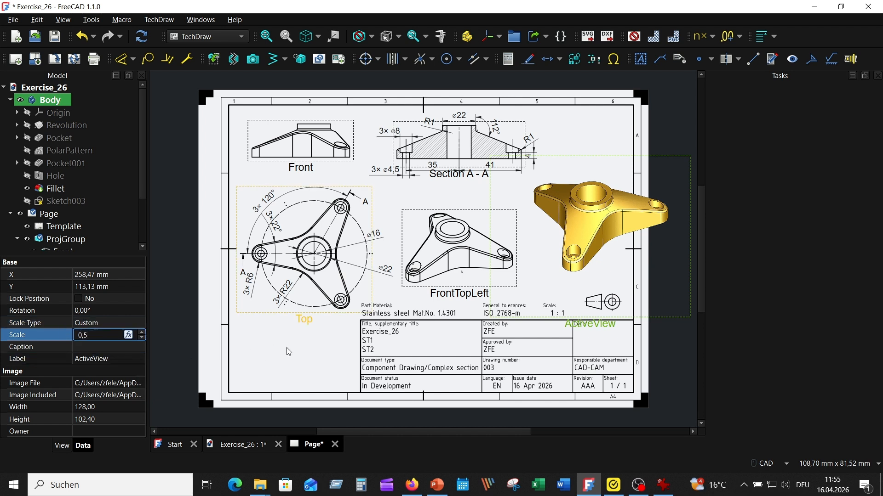
pyautogui.click(241, 352)
pyautogui.moveTo(547, 282); pyautogui.dragTo(530, 295)
pyautogui.click(592, 159)
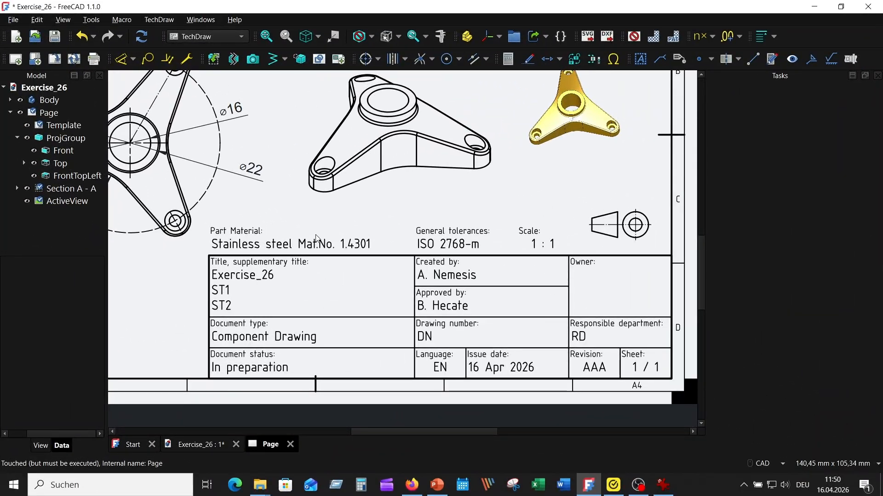
# - Fill in the creator's and the approver's initials in the title block
pyautogui.click(446, 277)
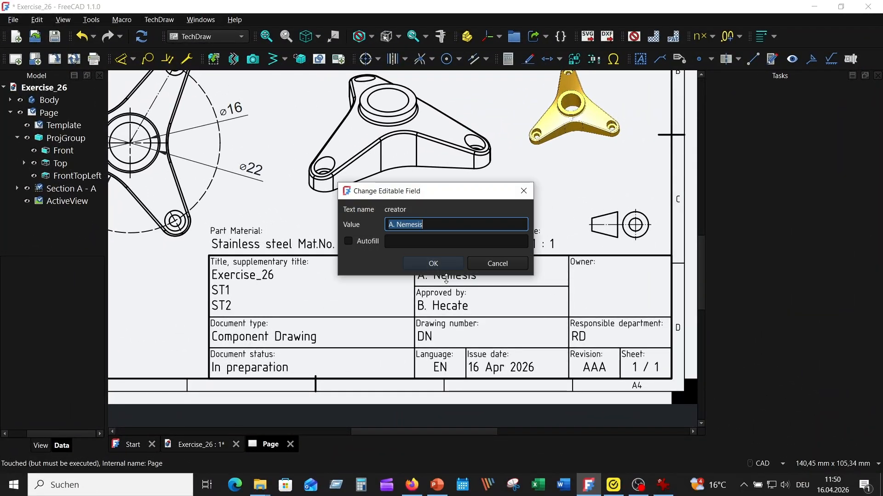
pyautogui.write('ZFE')
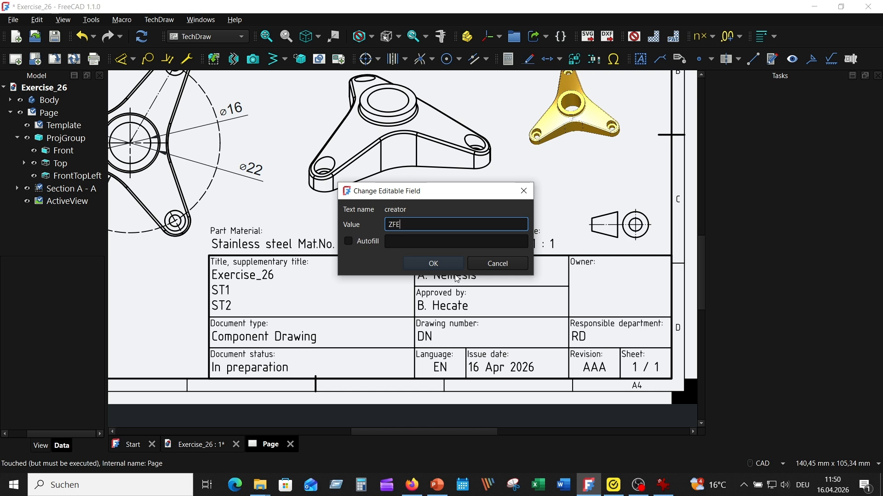
pyautogui.click(434, 270)
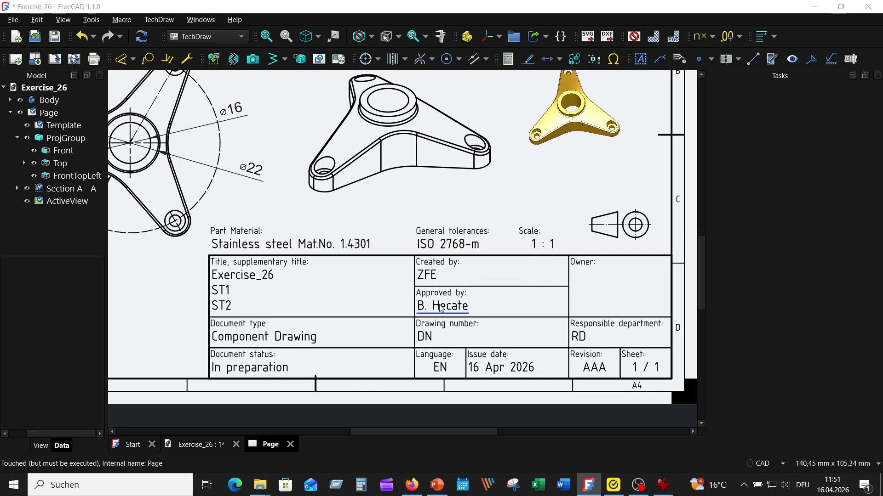
pyautogui.click(441, 307)
pyautogui.write('ZFE')
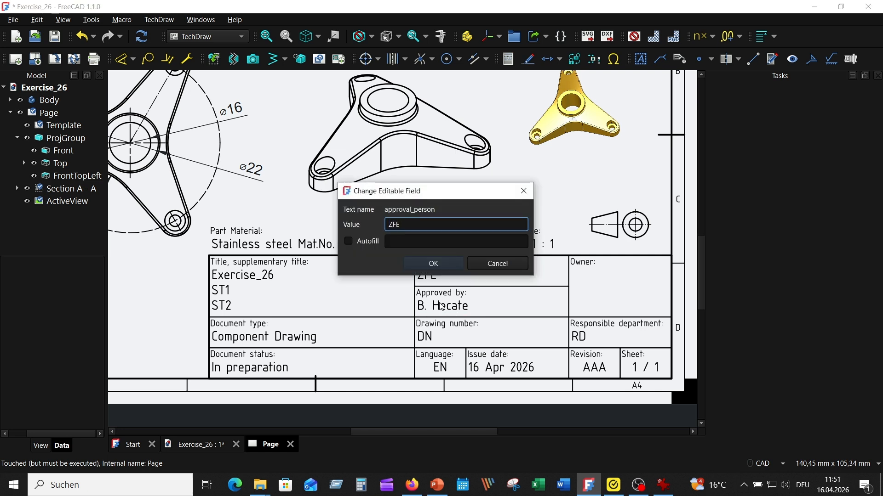
pyautogui.click(433, 264)
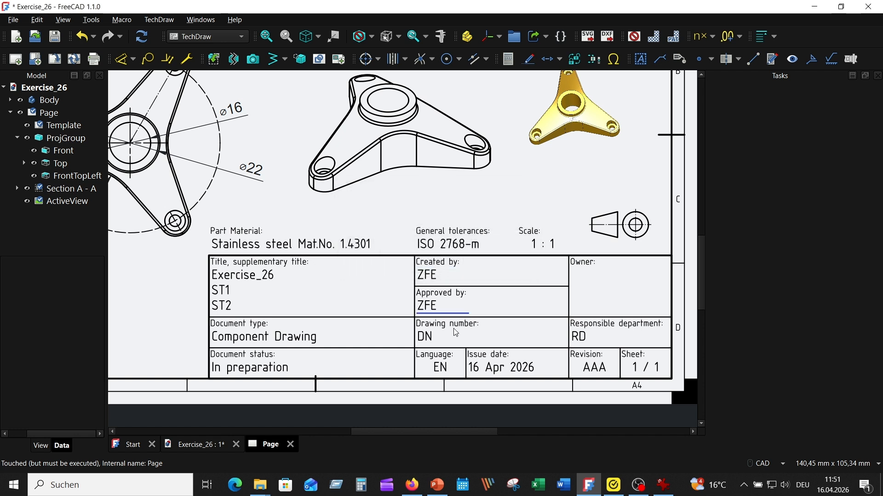
# - Set the title block's drawing number to 003 and its responsible department to CAD-CAM
pyautogui.click(430, 340)
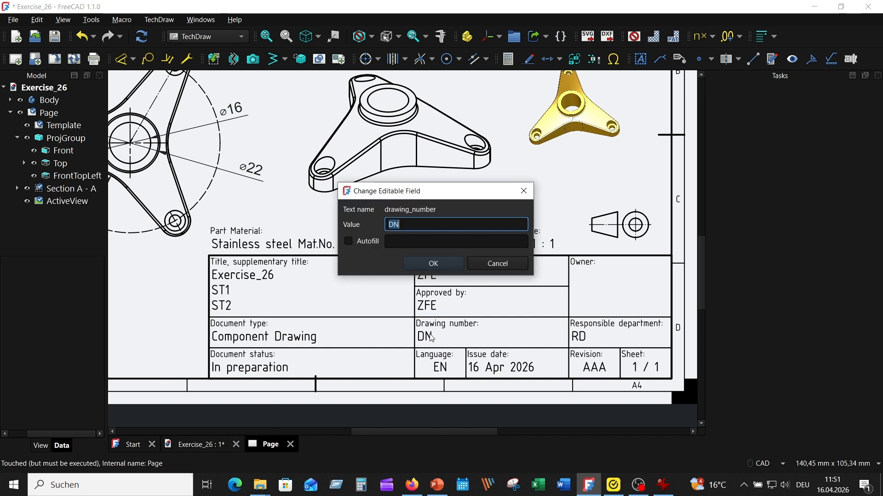
pyautogui.press('Return')
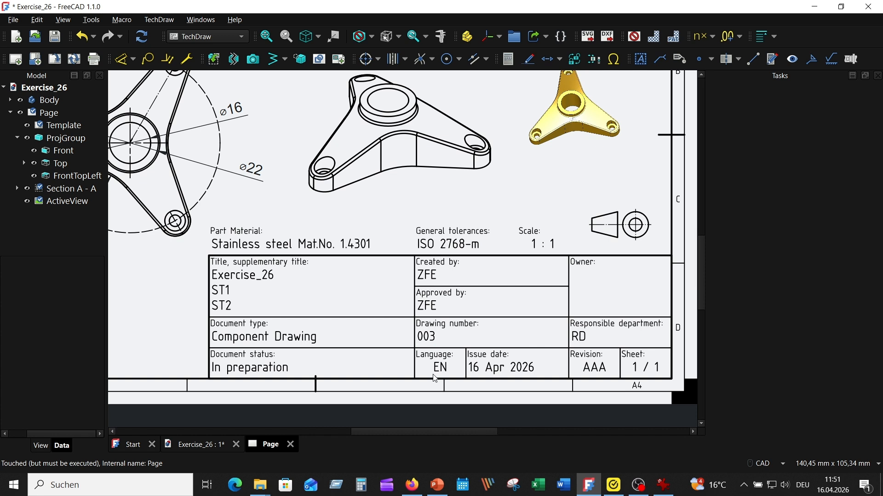
pyautogui.click(580, 338)
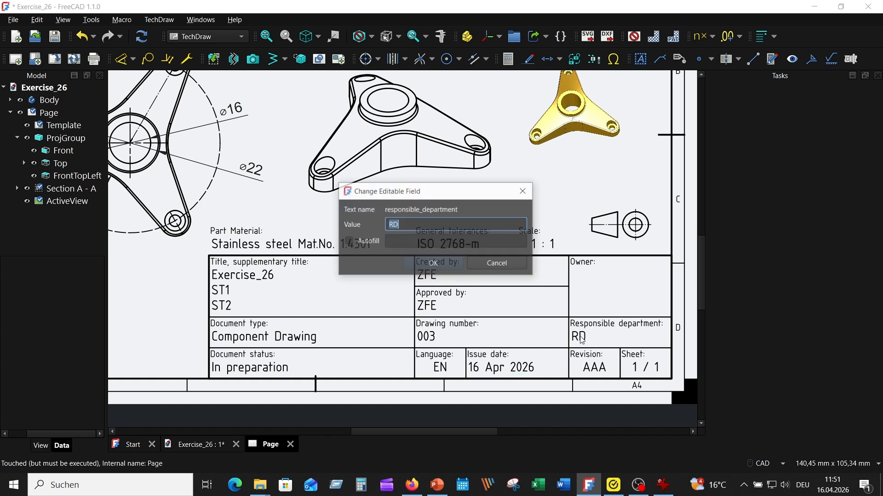
pyautogui.write('CAD-')
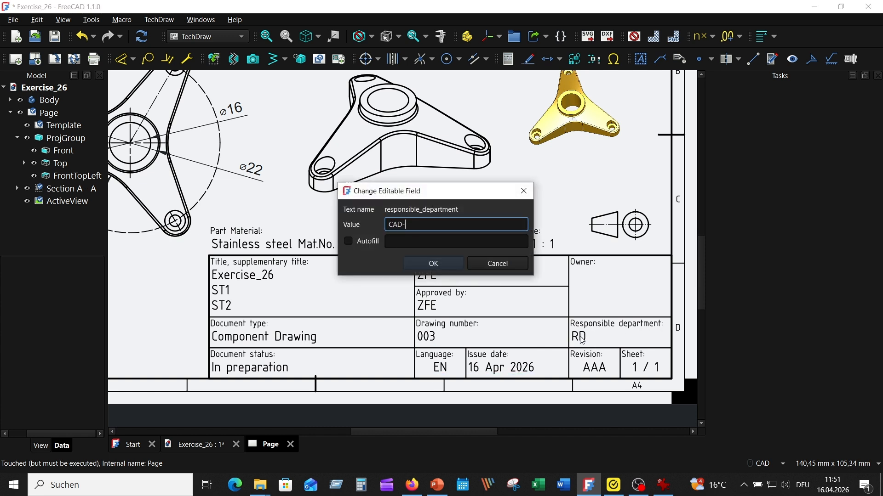
pyautogui.write('CAM')
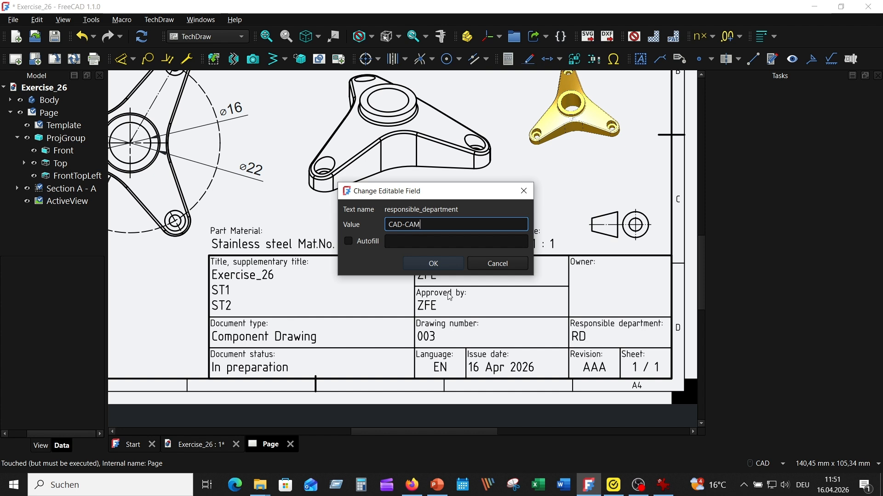
pyautogui.click(436, 263)
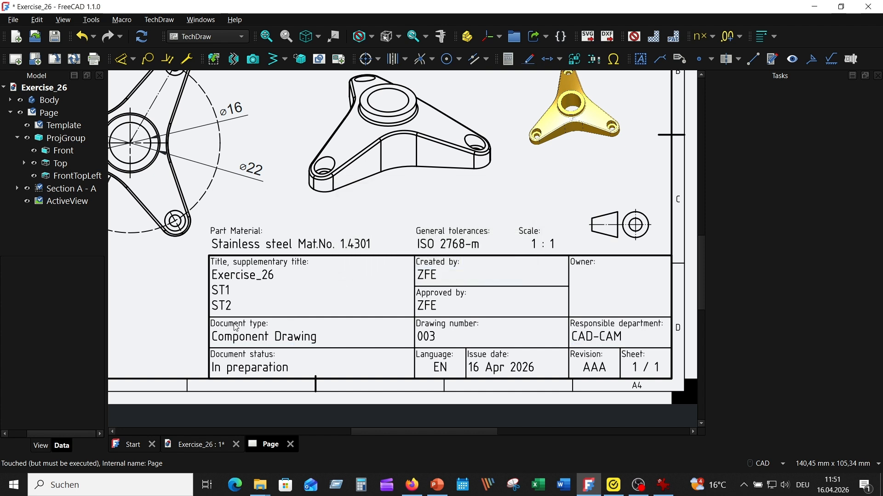
# - Change the title block's document type to "Component Drawing/Complex section"
pyautogui.click(284, 343)
pyautogui.click(455, 225)
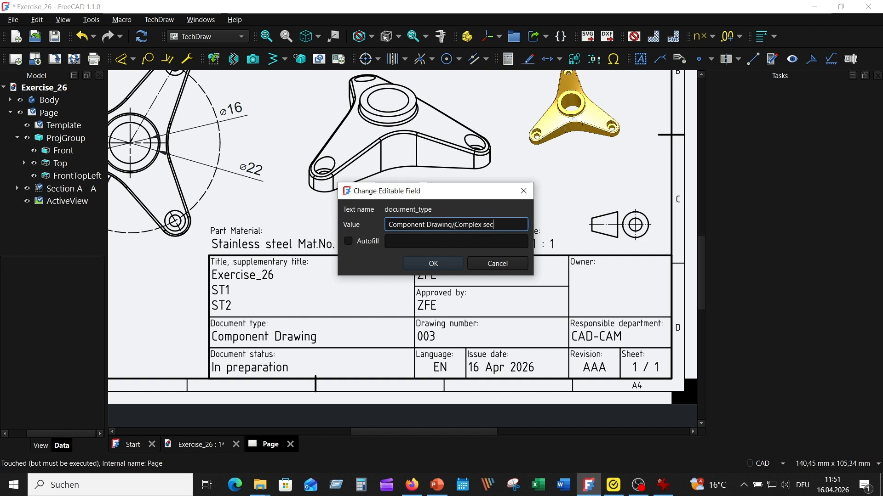
pyautogui.write('tion')
pyautogui.click(435, 264)
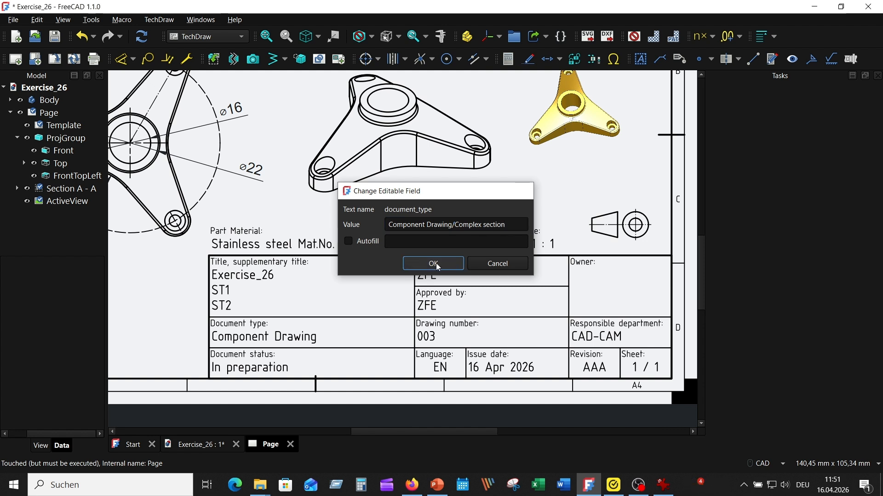
# - Change the title block's document status to "In Development"
pyautogui.click(259, 375)
pyautogui.click(396, 225)
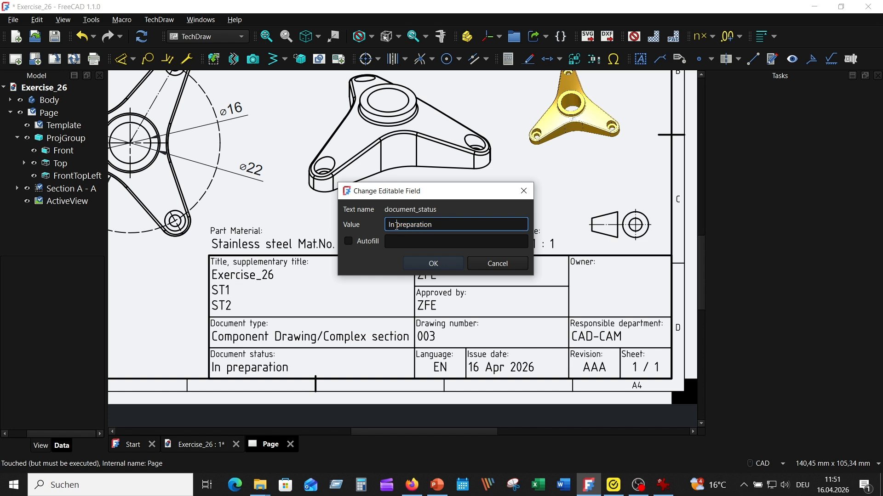
pyautogui.moveTo(396, 225); pyautogui.dragTo(478, 238)
pyautogui.write('Development')
pyautogui.click(432, 264)
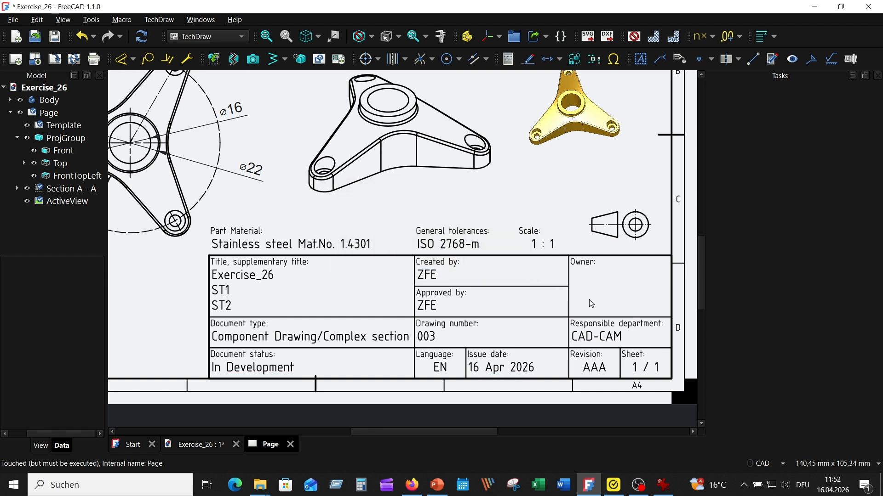
# - Save the Exercise_26 document with the completed drawing page
pyautogui.scroll(-5, 500, 241)
pyautogui.scroll(1, 433, 177)
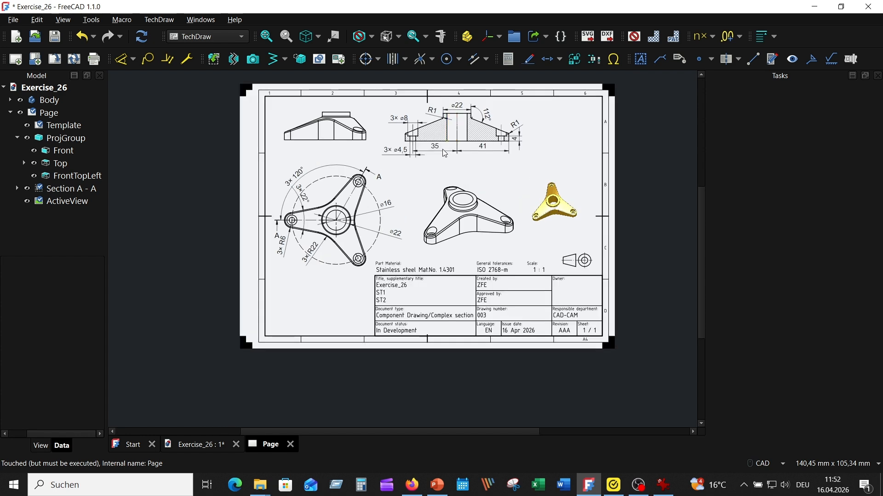
pyautogui.scroll(2, 433, 176)
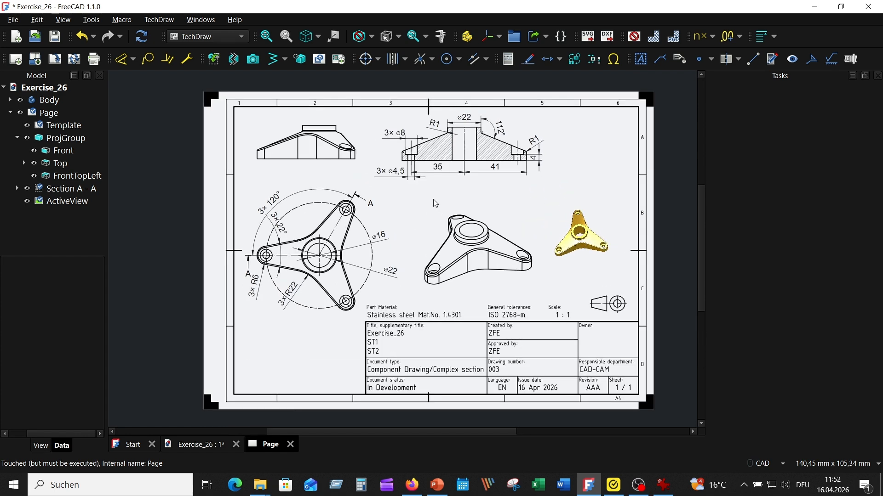
pyautogui.click(54, 37)
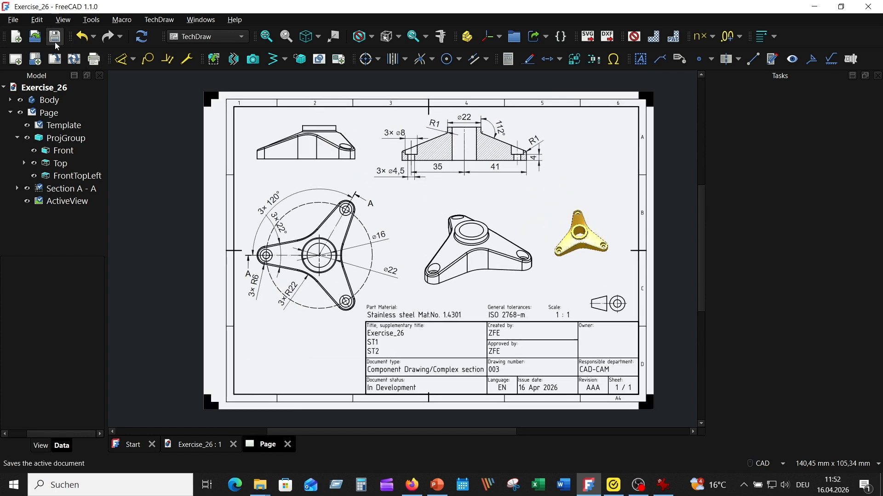